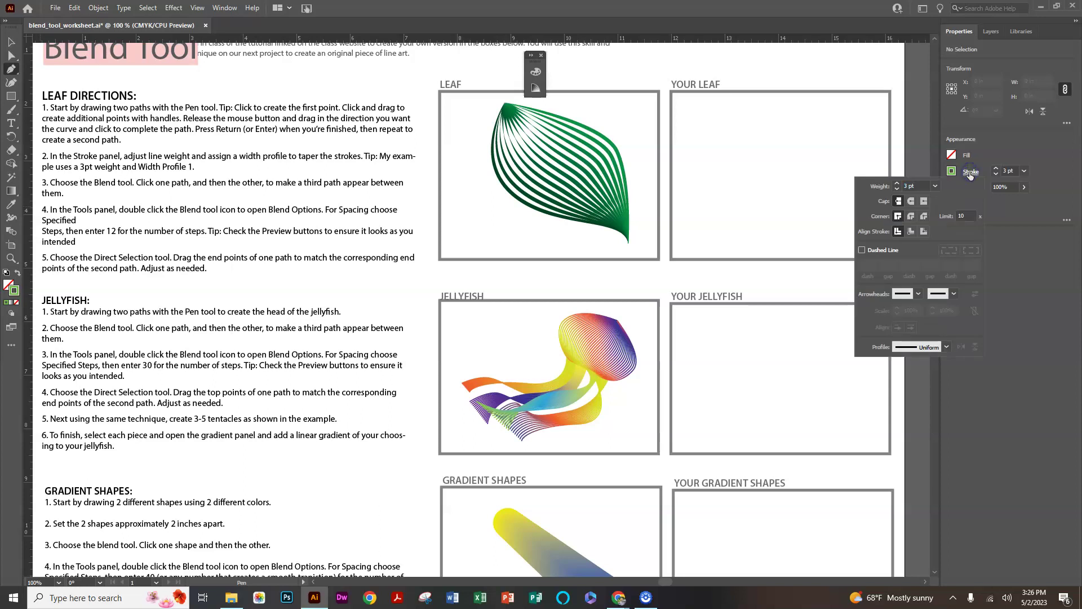
Assign the lens-shaped Width Profile 1 to the stroke so new paths taper at both ends.
click(947, 347)
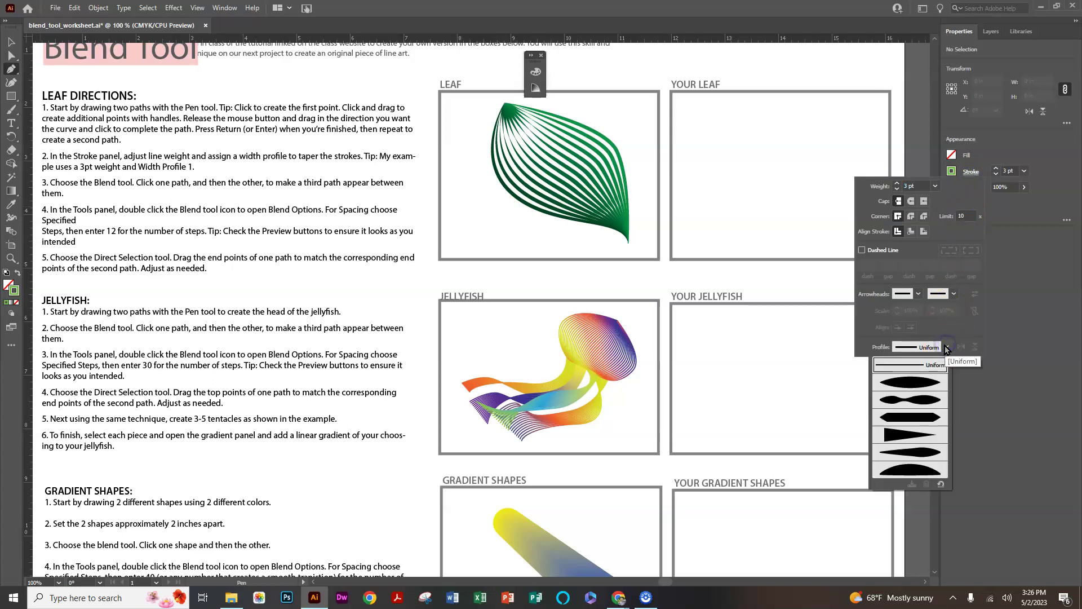
click(924, 383)
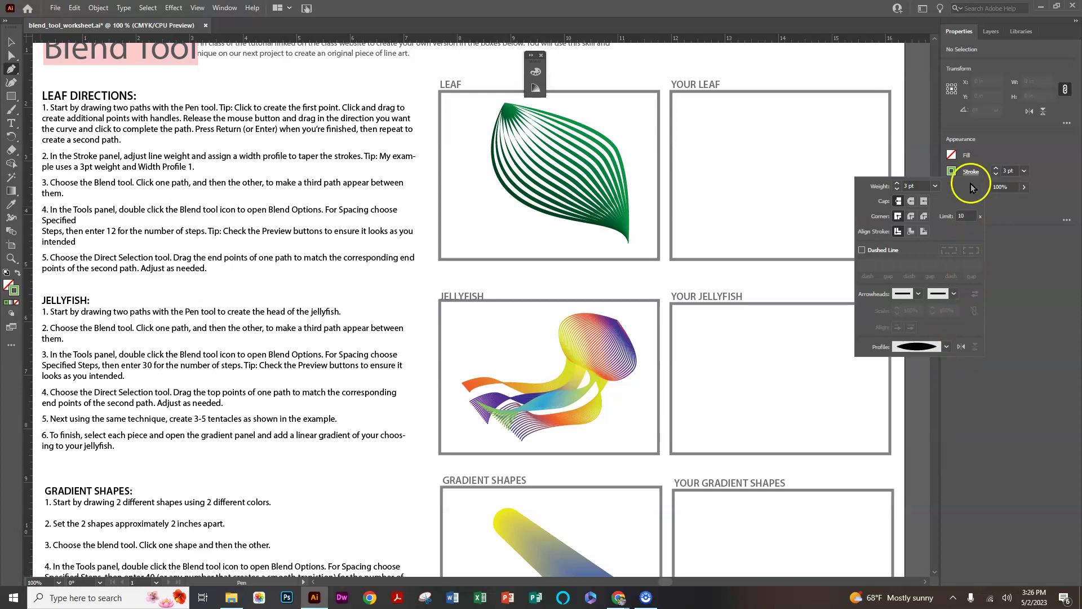
click(1001, 152)
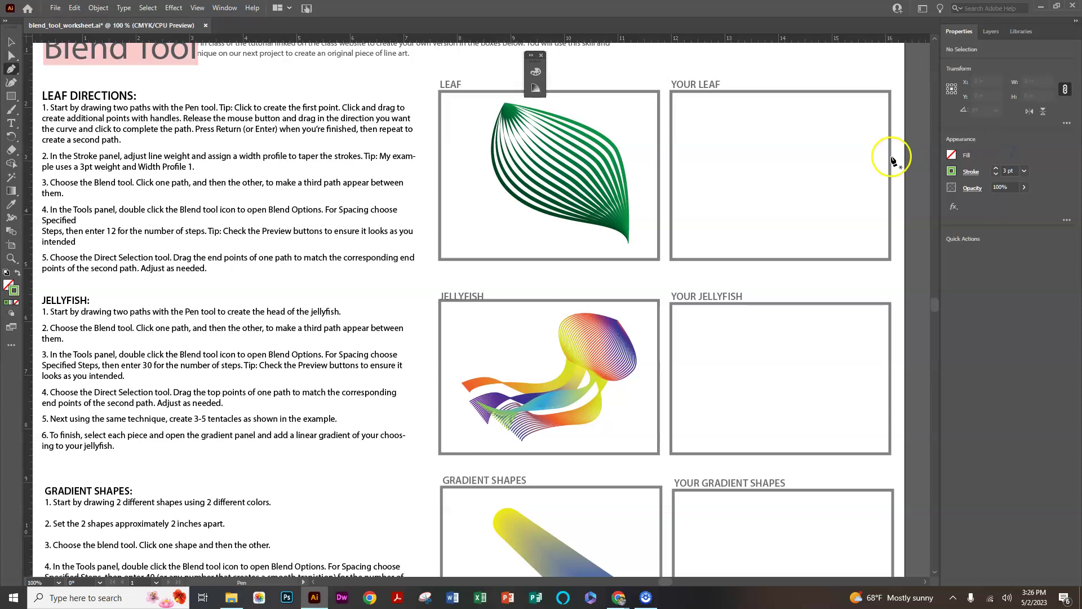
Draw two separate facing curves with the Pen tool in the YOUR LEAF frame to form the leaf's outer edges.
click(699, 113)
drag(788, 228, 694, 302)
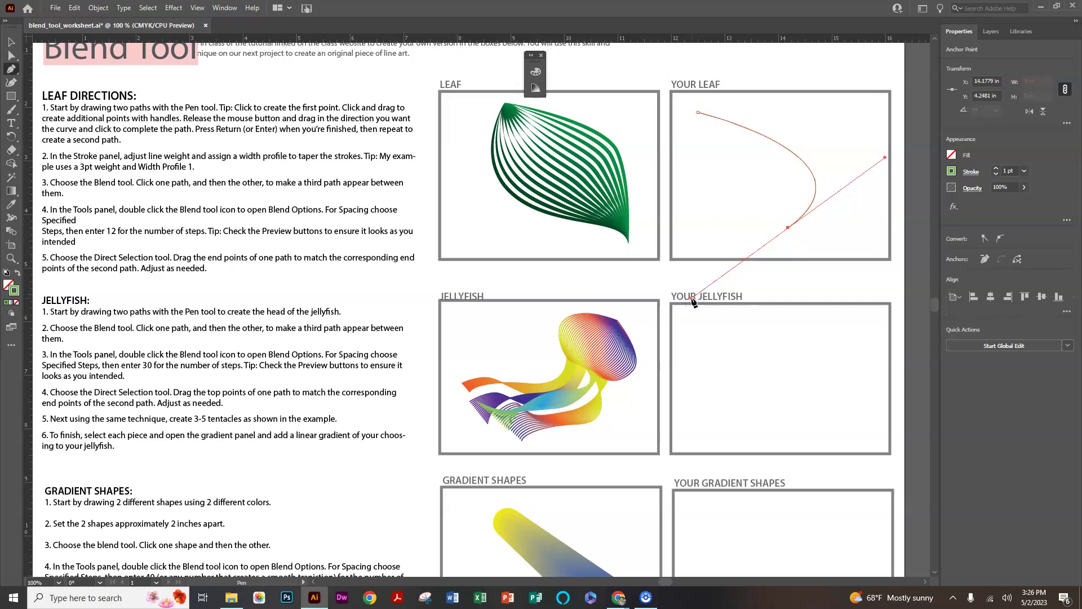
click(685, 123)
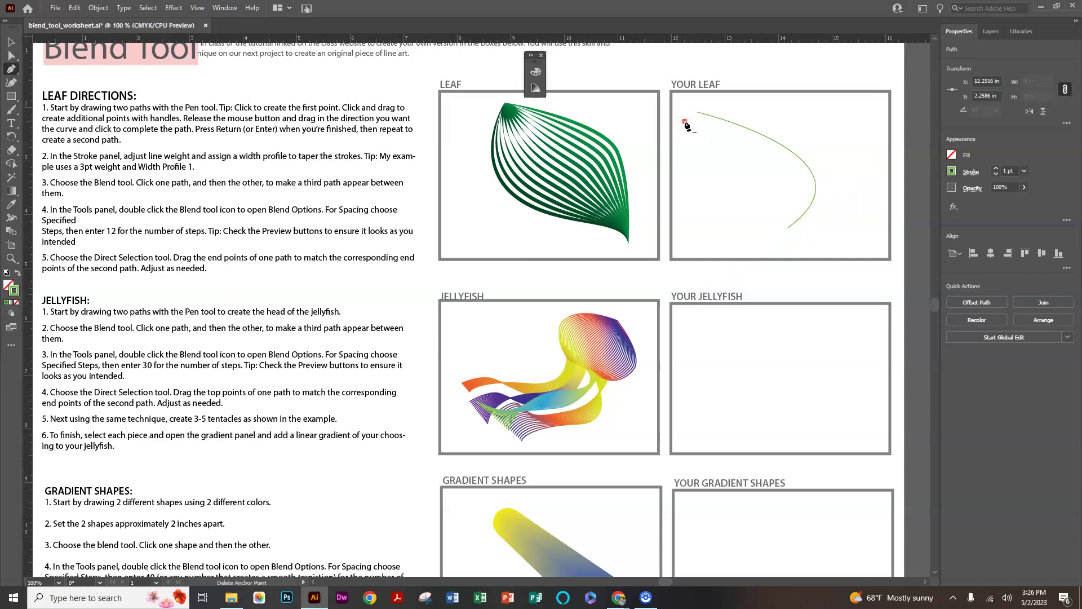
drag(776, 232, 835, 185)
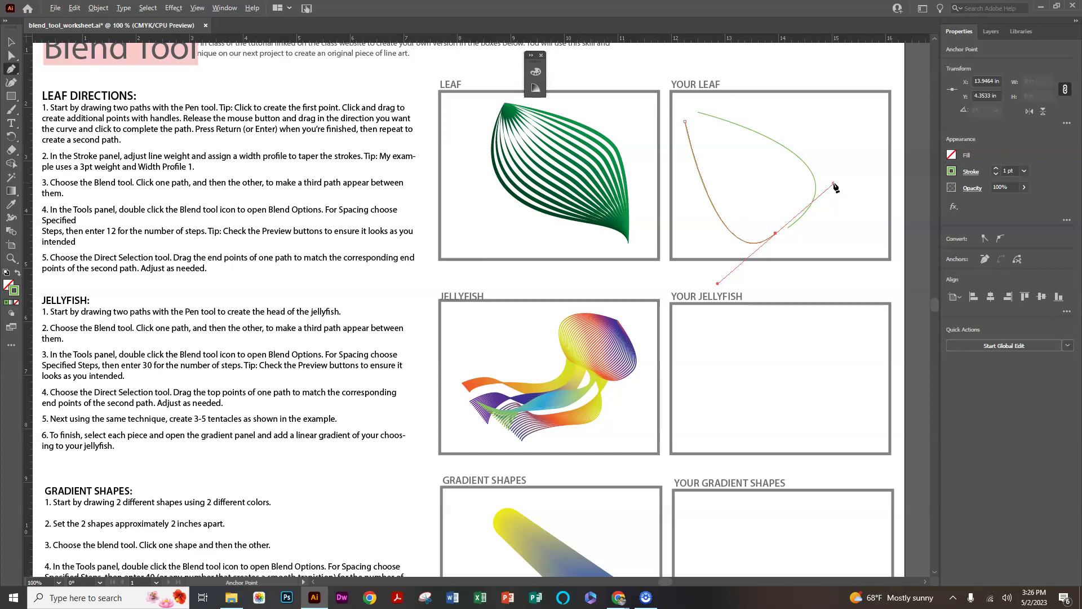
ctrl+click(822, 182)
Blend the dark green leaf curve with the light green one using the Blend tool.
click(11, 235)
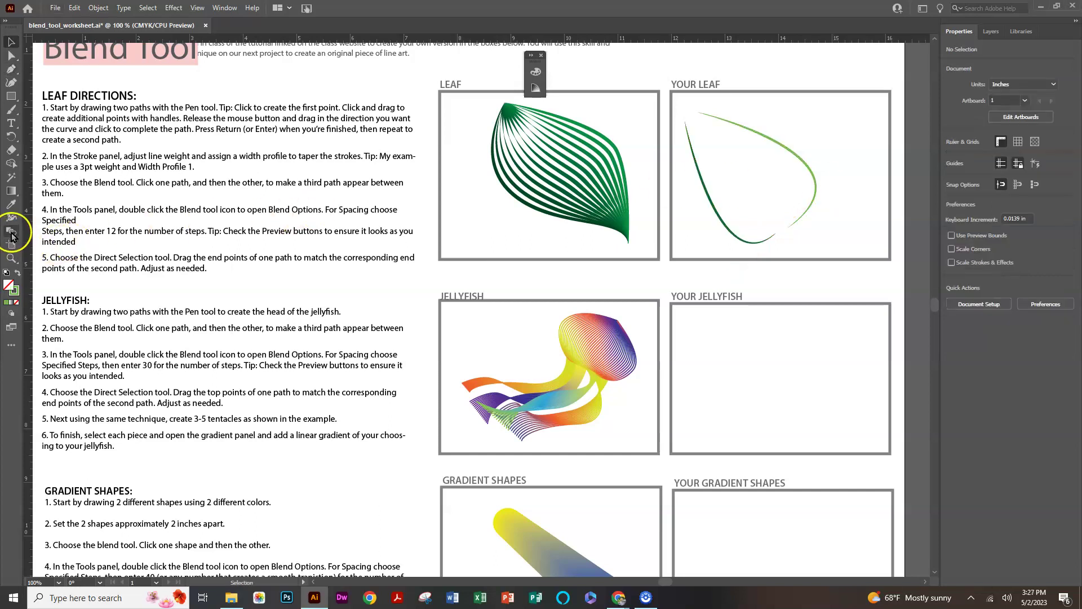
click(11, 235)
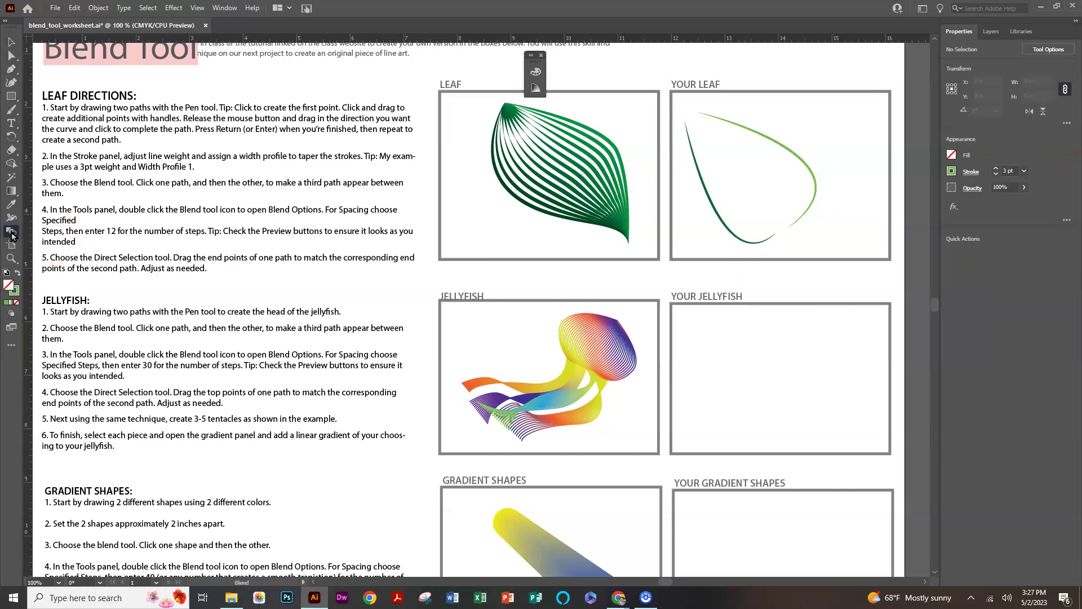
click(11, 57)
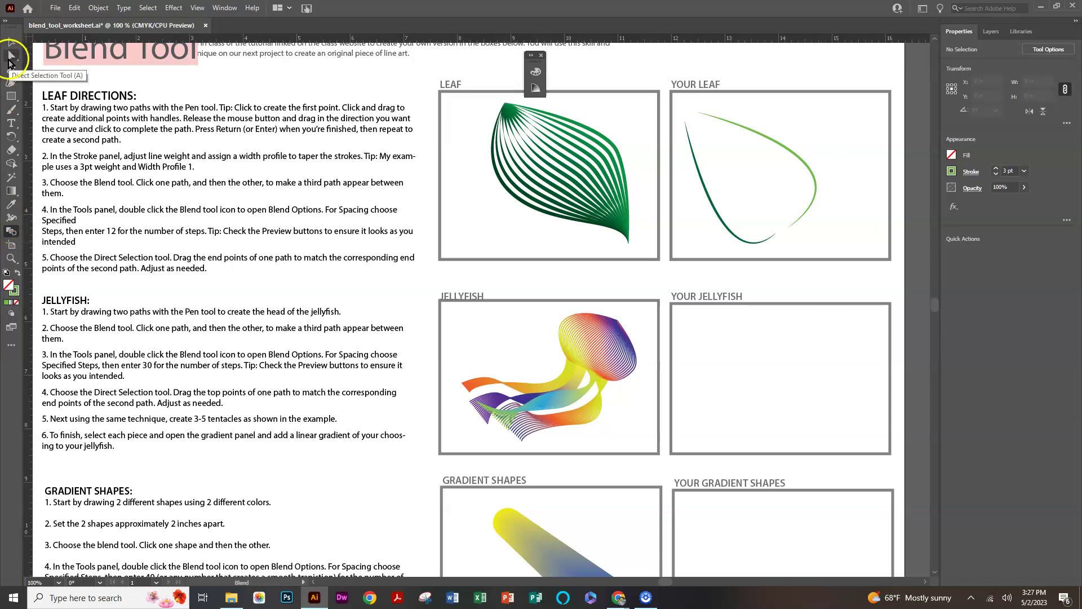
click(11, 56)
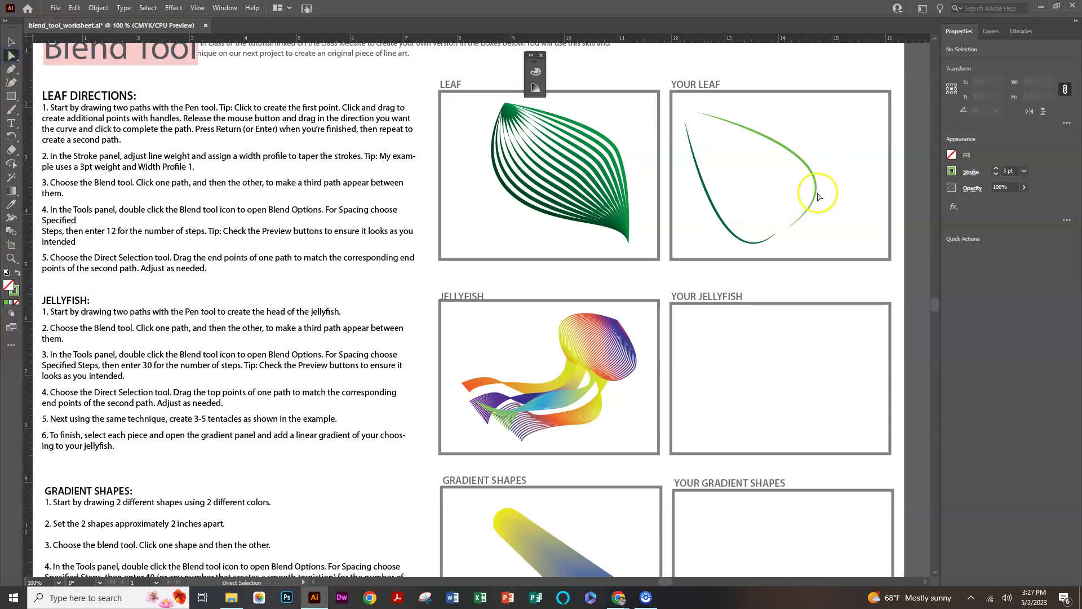
click(704, 189)
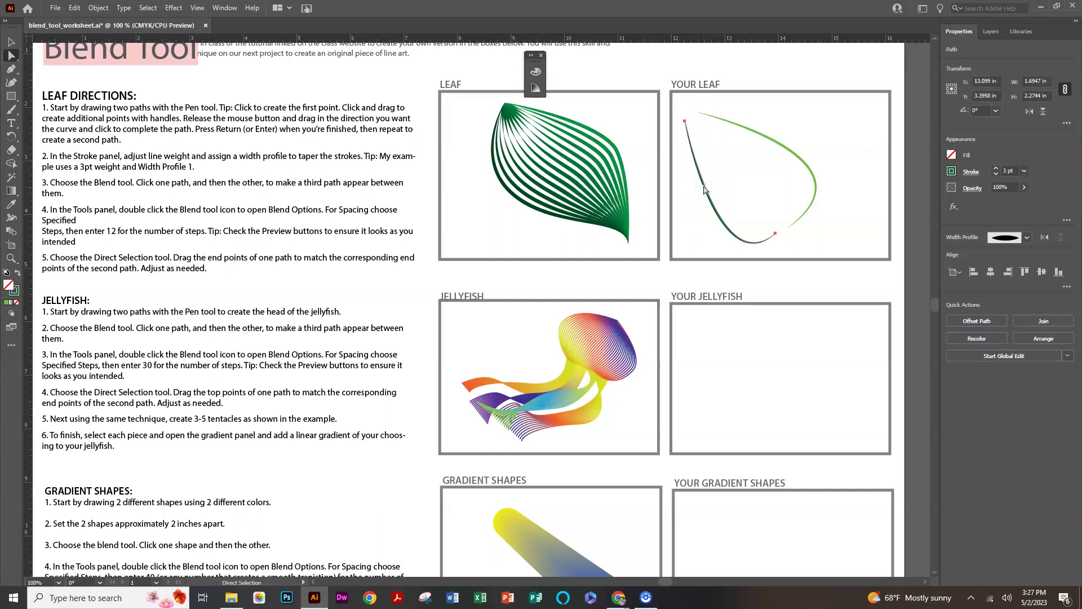
click(783, 150)
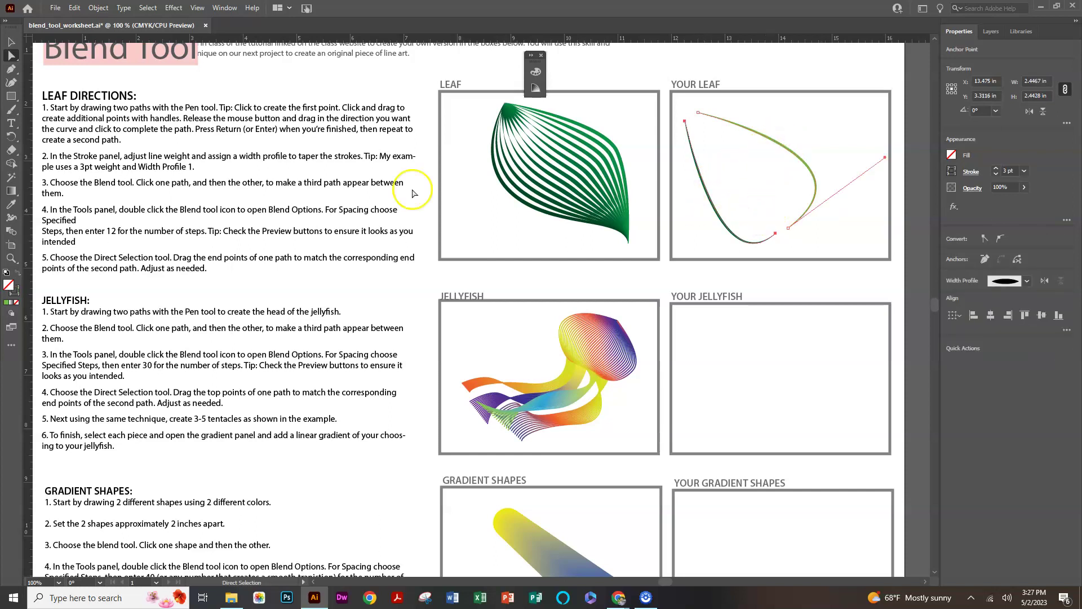
click(10, 231)
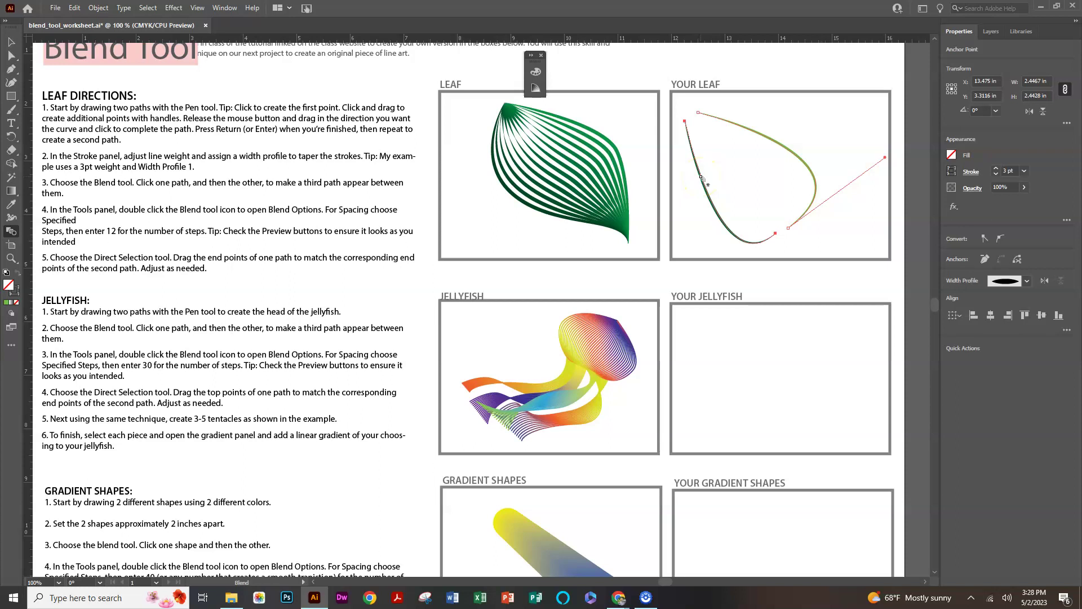
click(768, 138)
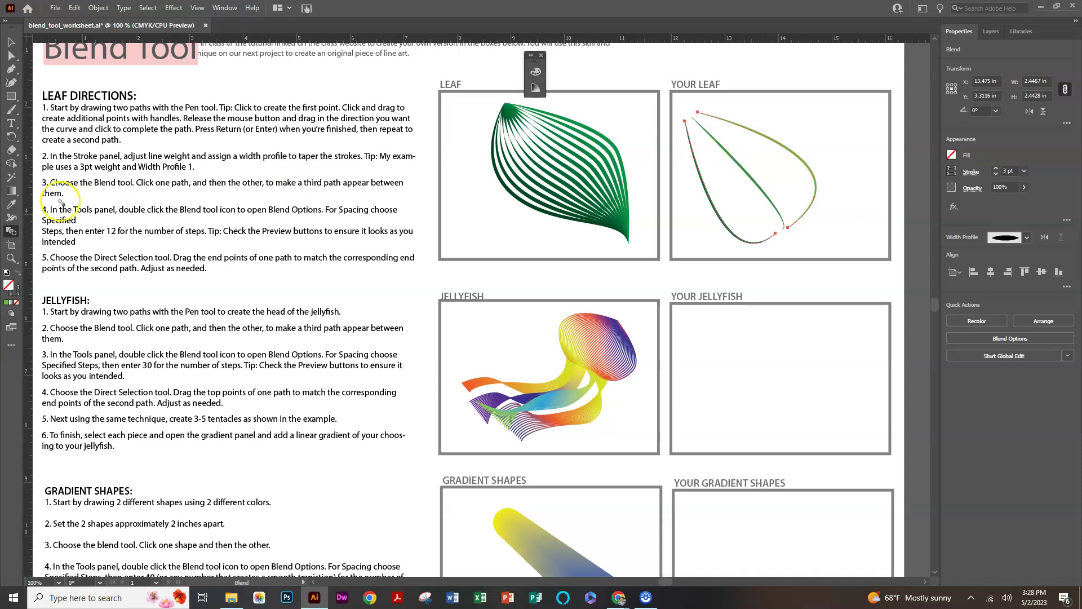
Set the leaf blend's spacing to Specified Steps with 12 steps.
click(8, 234)
double_click(8, 234)
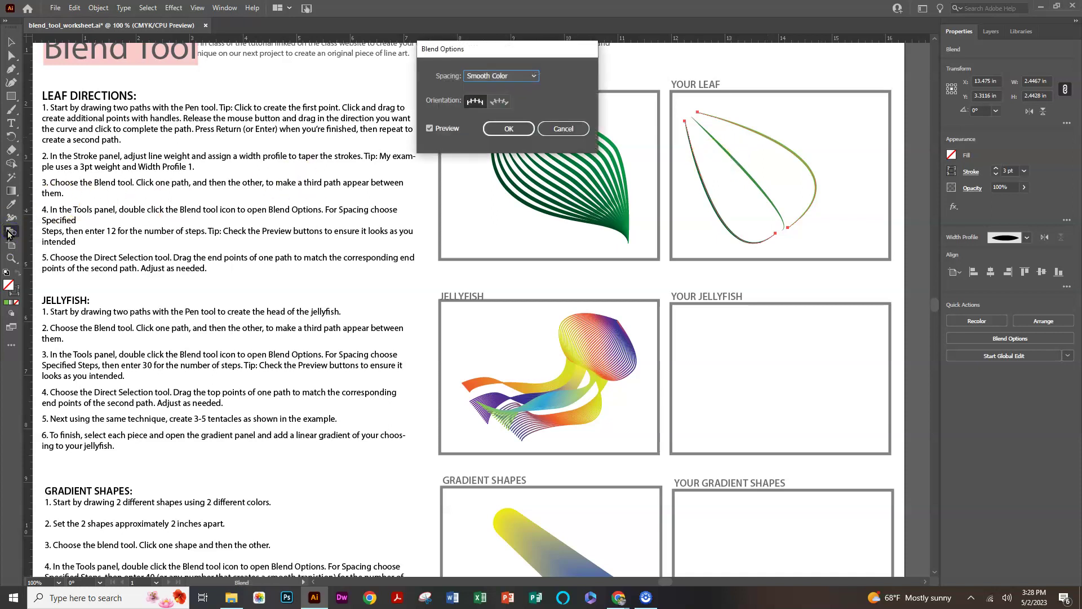
click(513, 76)
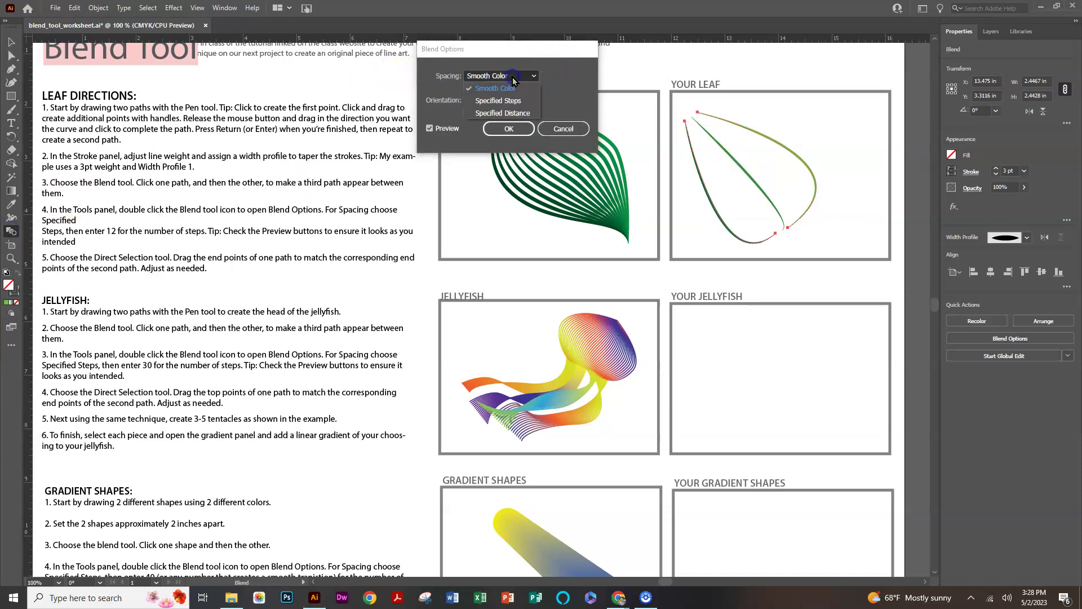
click(499, 101)
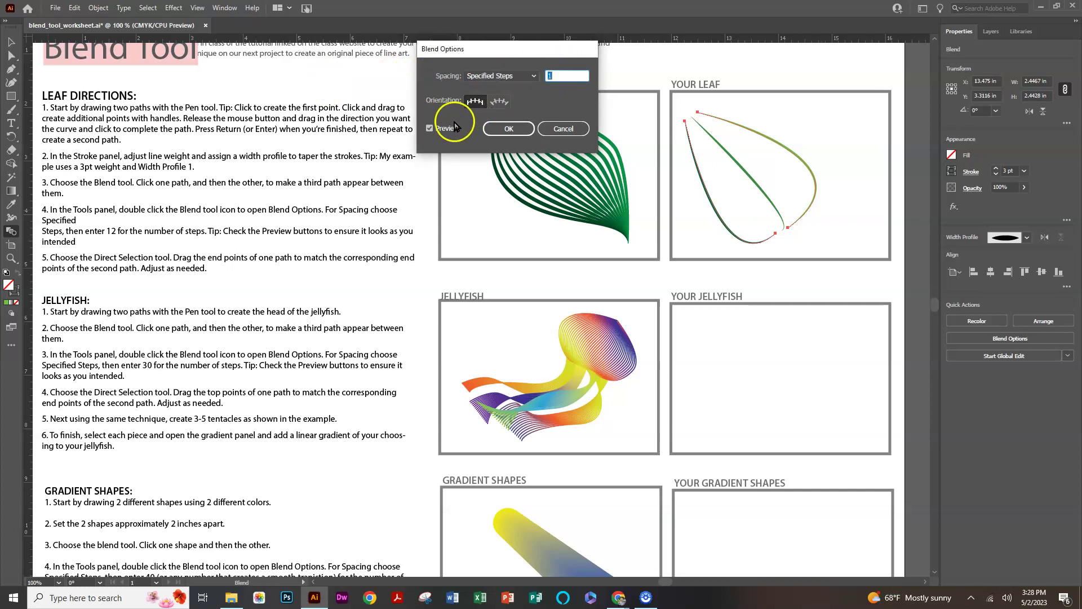
text(12)
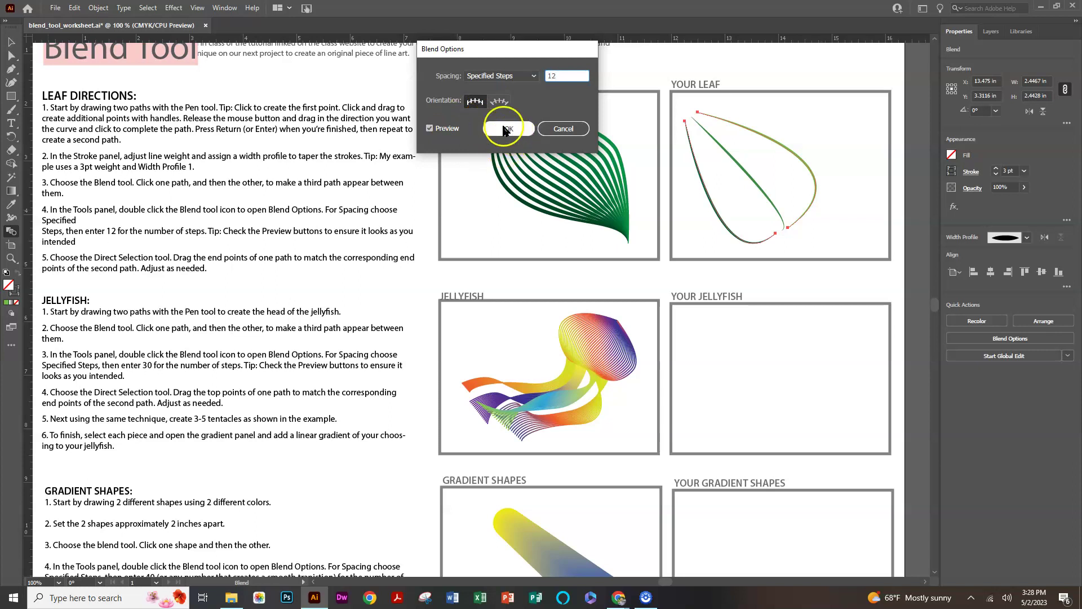
click(505, 129)
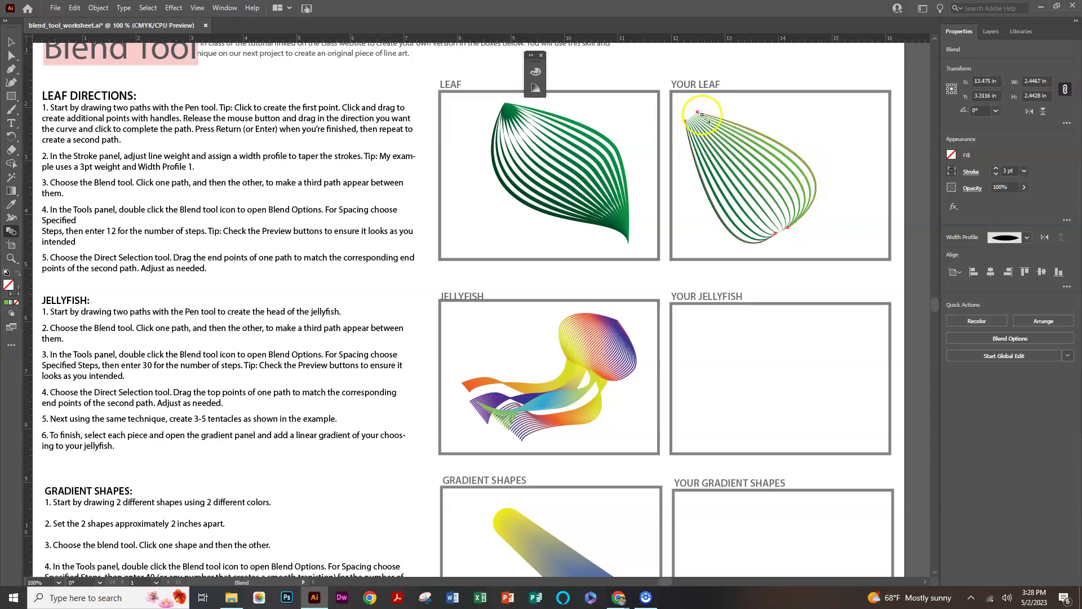
Move the dark green curve's upper end point toward the frame's upper-left corner and its lower end point onto the light green curve's end.
click(466, 199)
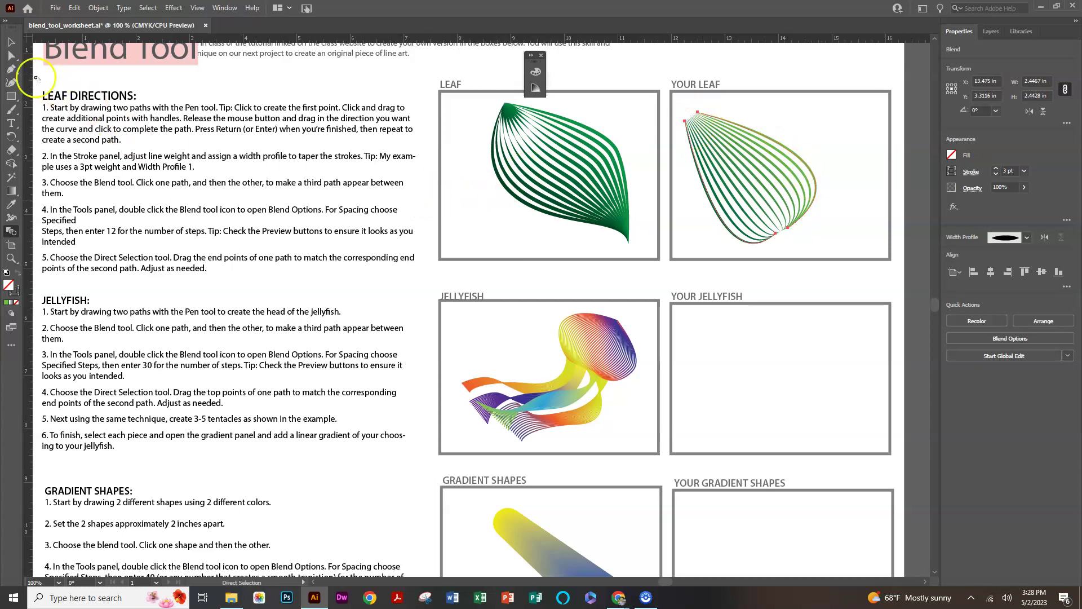
click(7, 56)
click(684, 120)
drag(681, 109, 677, 105)
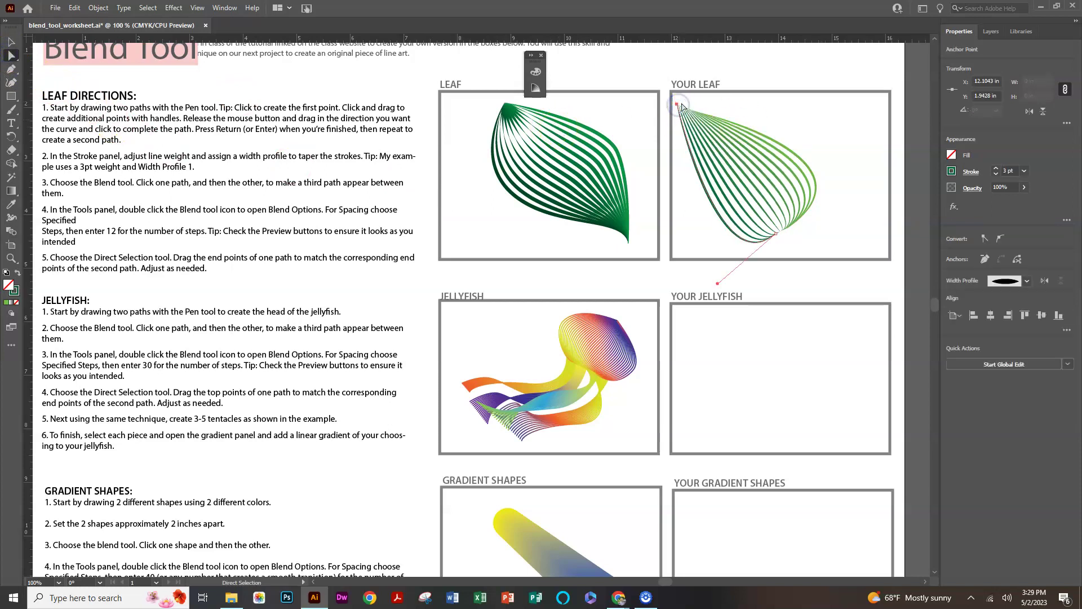
click(777, 234)
drag(776, 234, 799, 231)
key(ctrl+z)
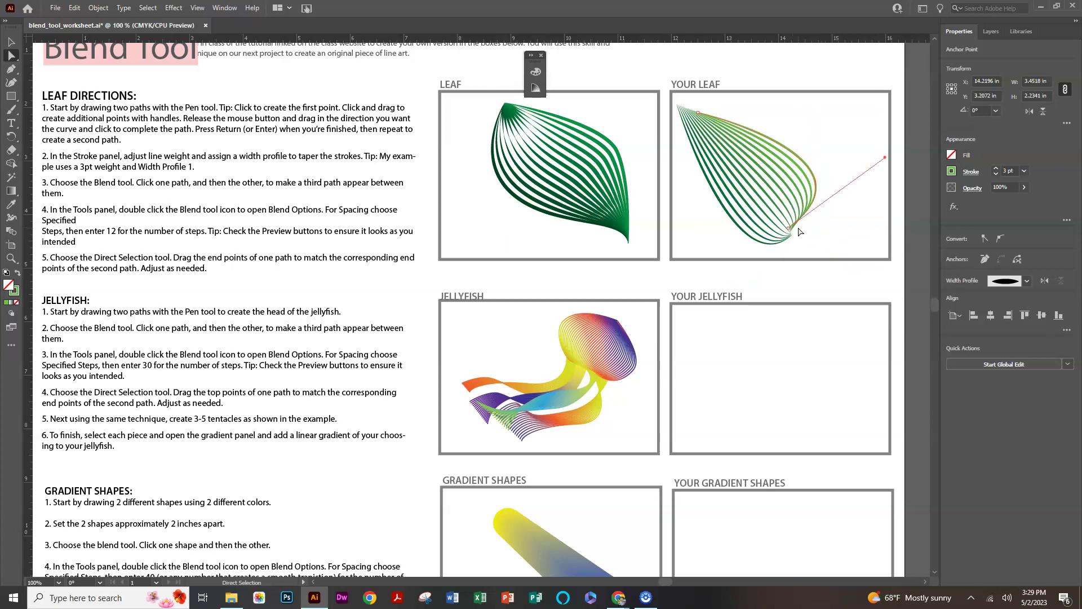
click(739, 138)
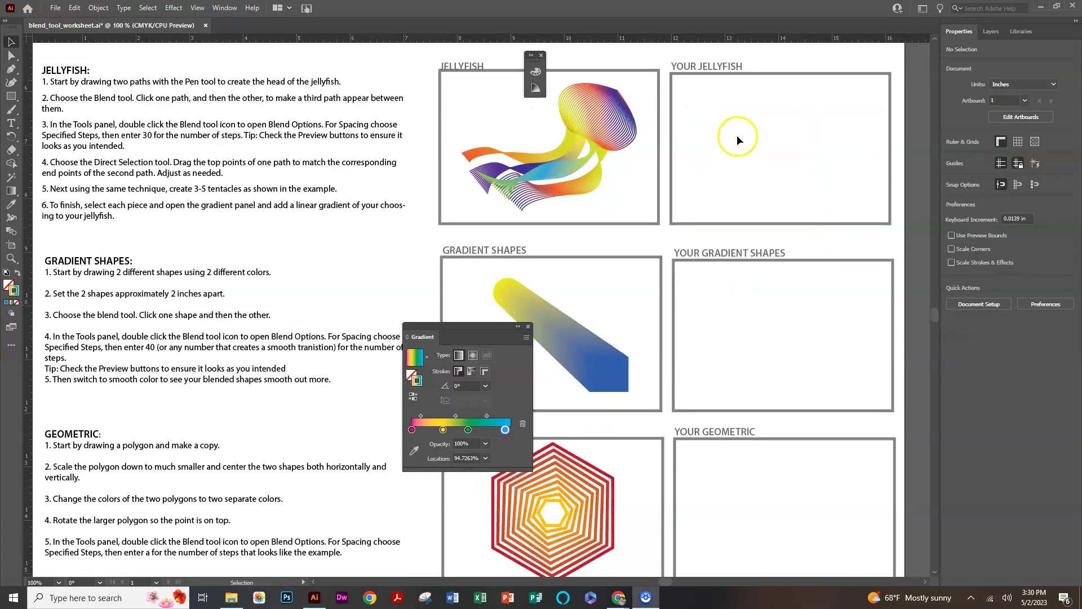
Make the stroke the target for the gradient and move the floating gradient settings clear of the jellyfish instructions.
drag(451, 326, 421, 50)
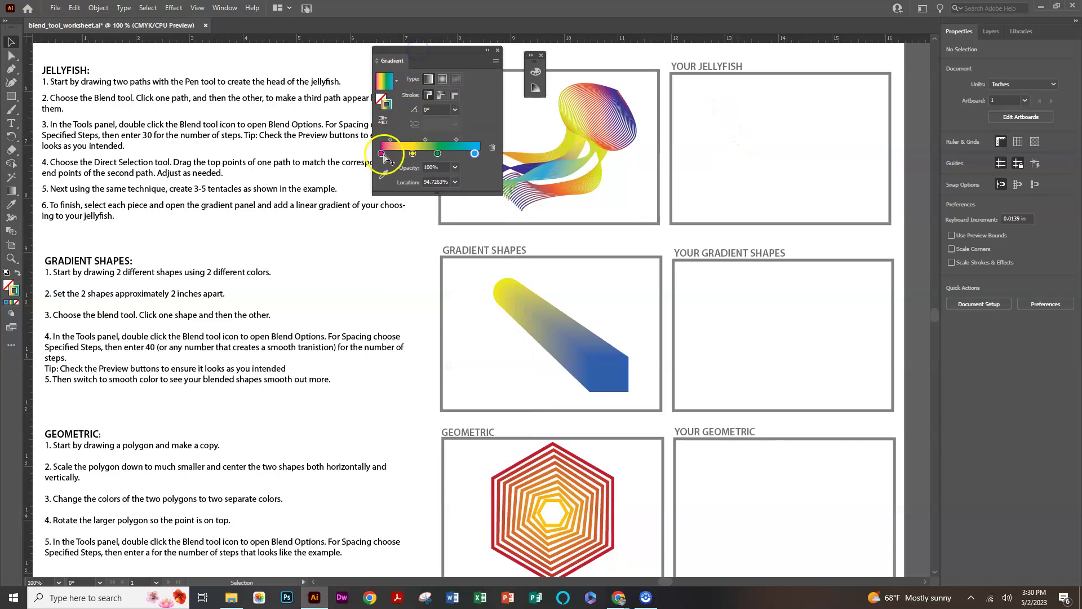
click(382, 100)
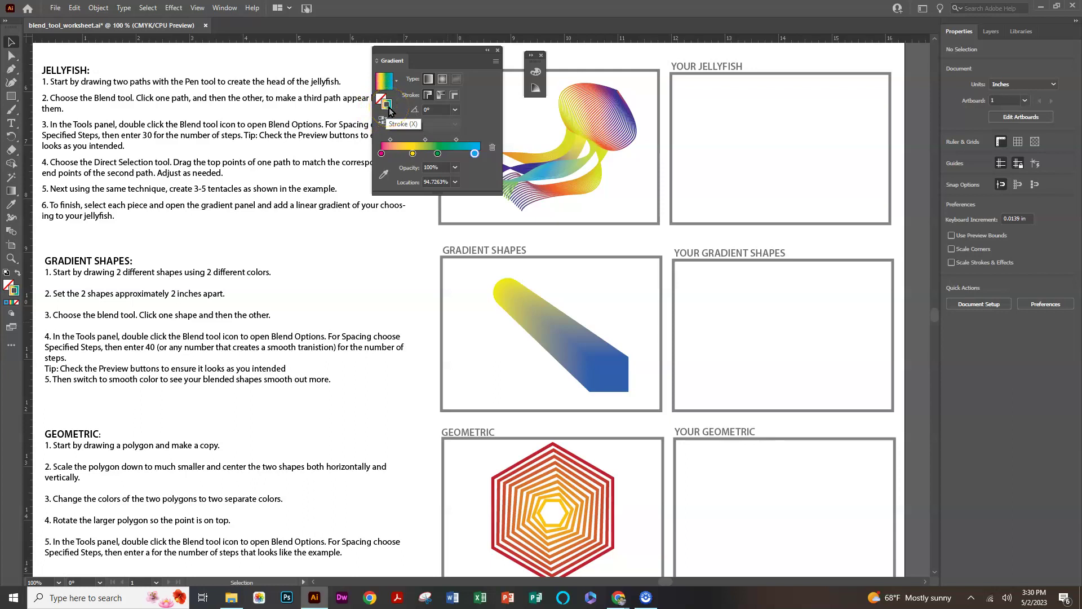
drag(415, 54, 459, 25)
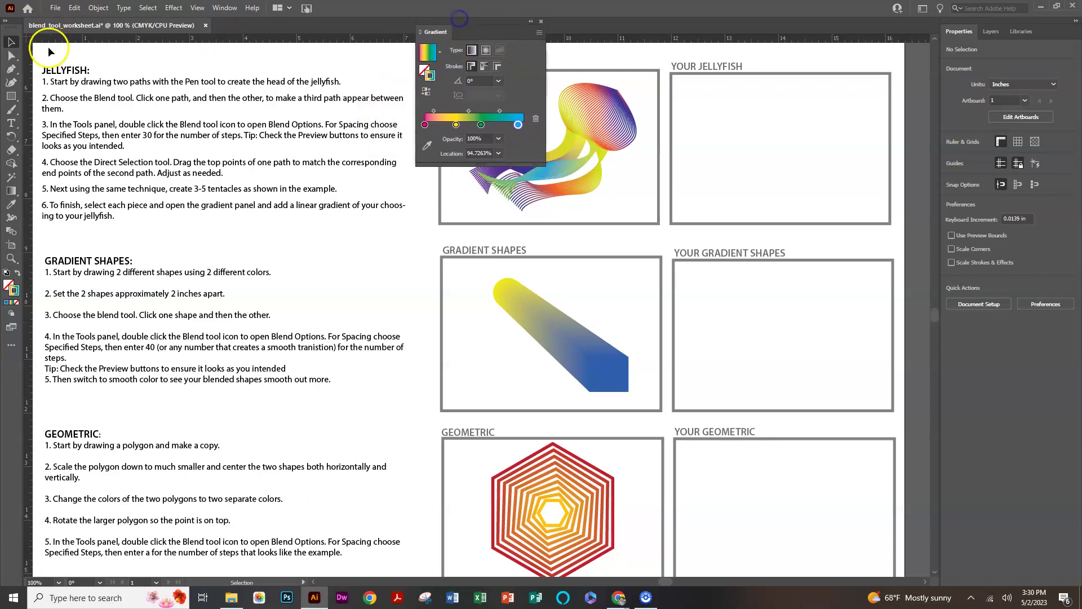
Draw two separate facing curves with the Pen tool in the YOUR JELLYFISH frame to outline the jellyfish head.
click(10, 69)
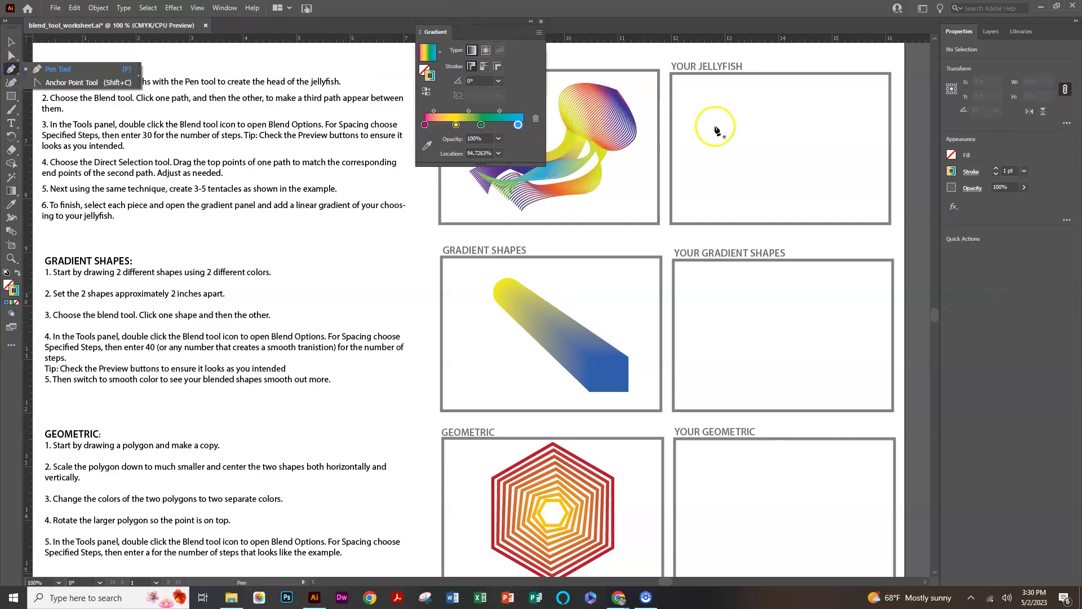
mouse_move(788, 94)
mouse_down()
mouse_move(829, 133)
mouse_move(776, 93)
mouse_up()
drag(828, 157, 783, 212)
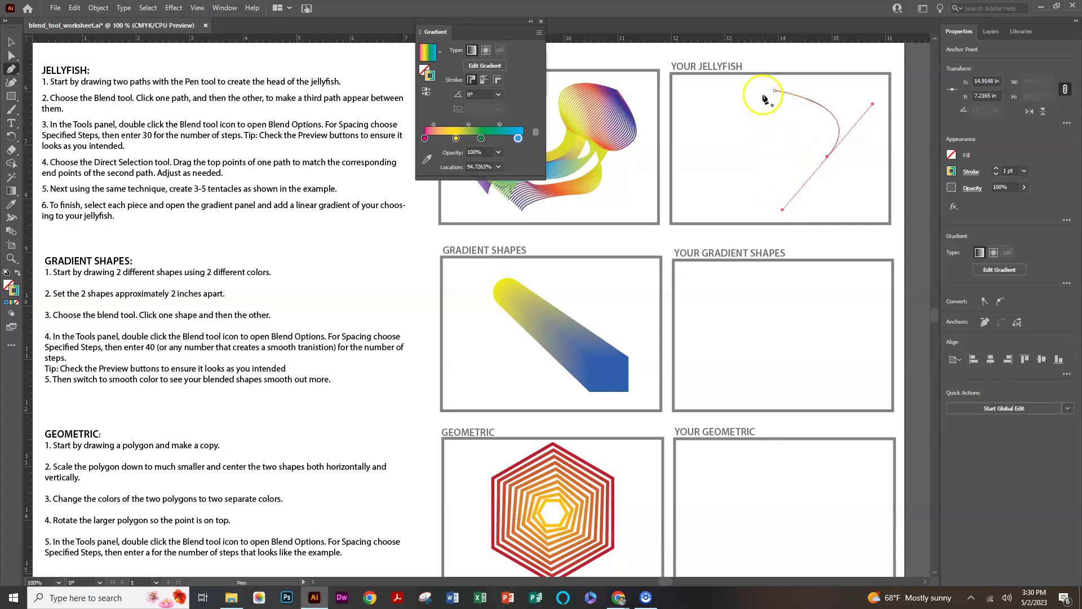
drag(765, 96, 868, 137)
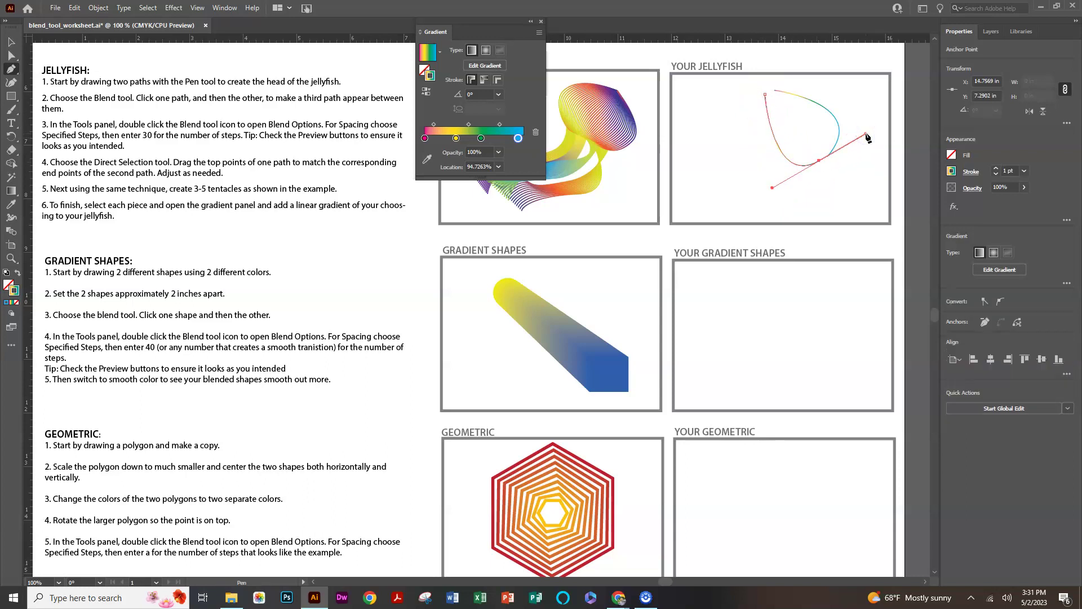
click(854, 155)
key(ctrl+shift+a)
key(a)
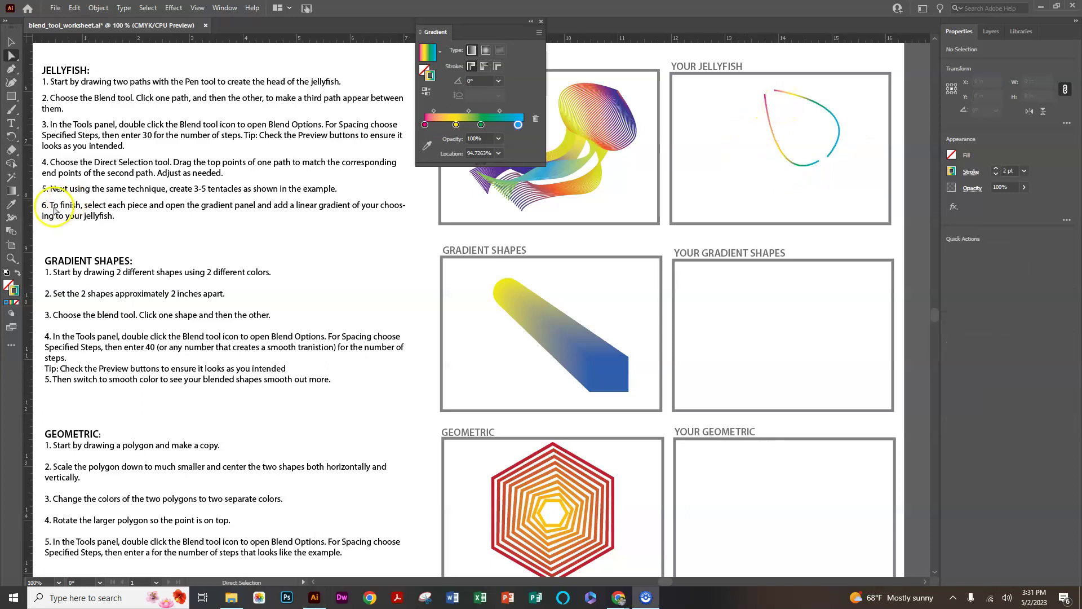
Set the Blend tool's spacing to Specified Steps with 30 steps for the jellyfish head.
click(9, 232)
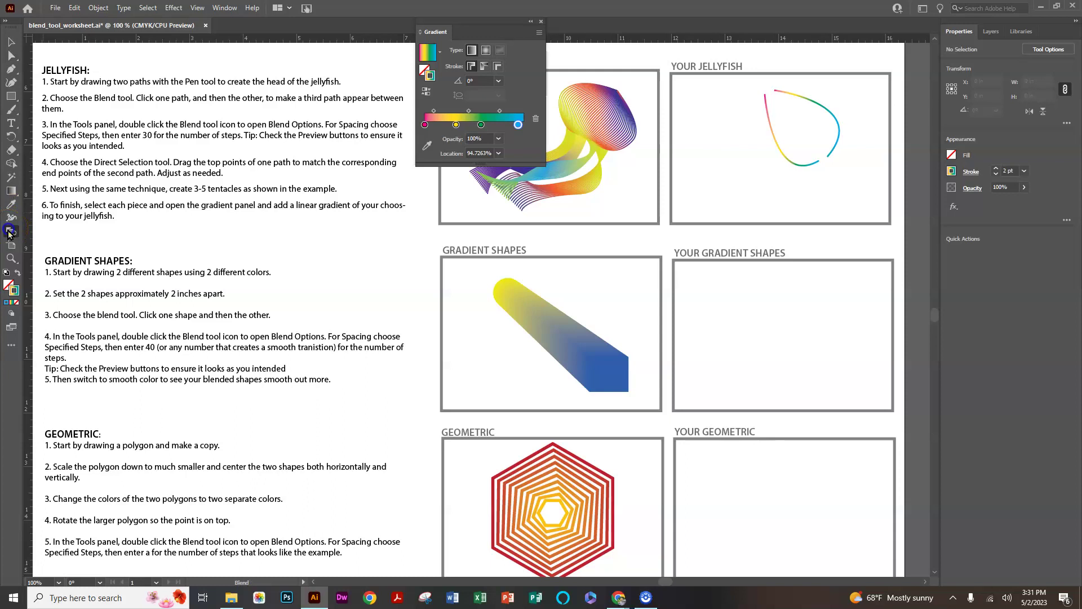
double_click(12, 232)
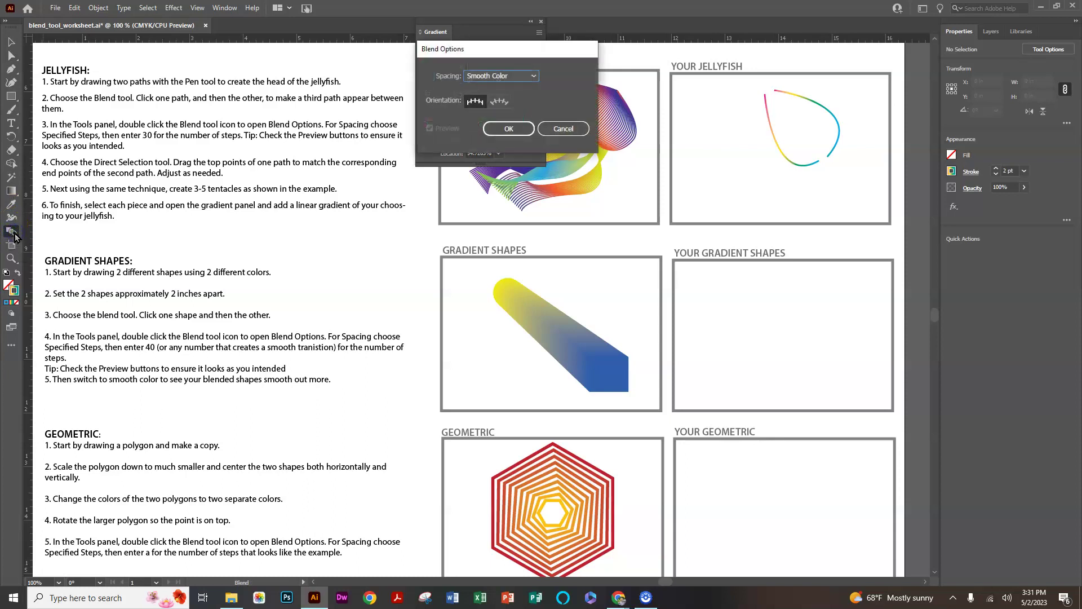
click(496, 77)
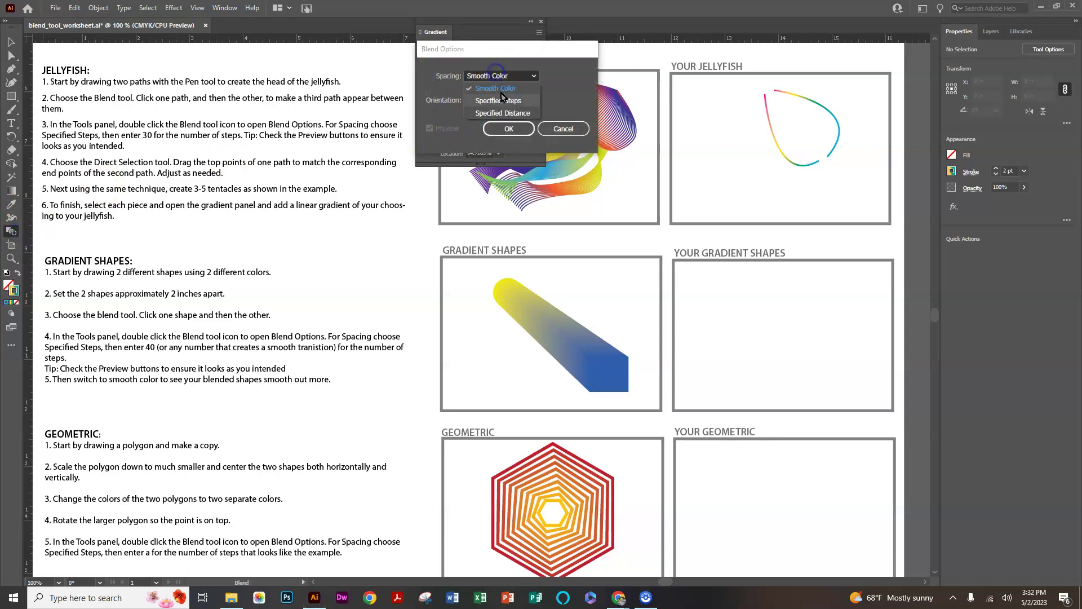
click(491, 92)
click(559, 76)
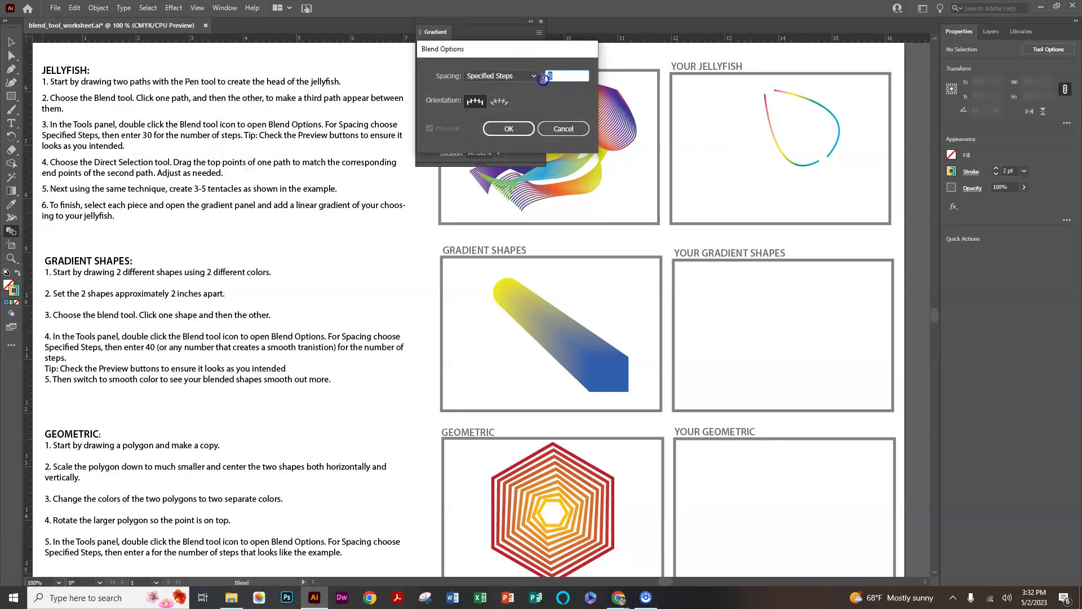
text(30)
click(504, 128)
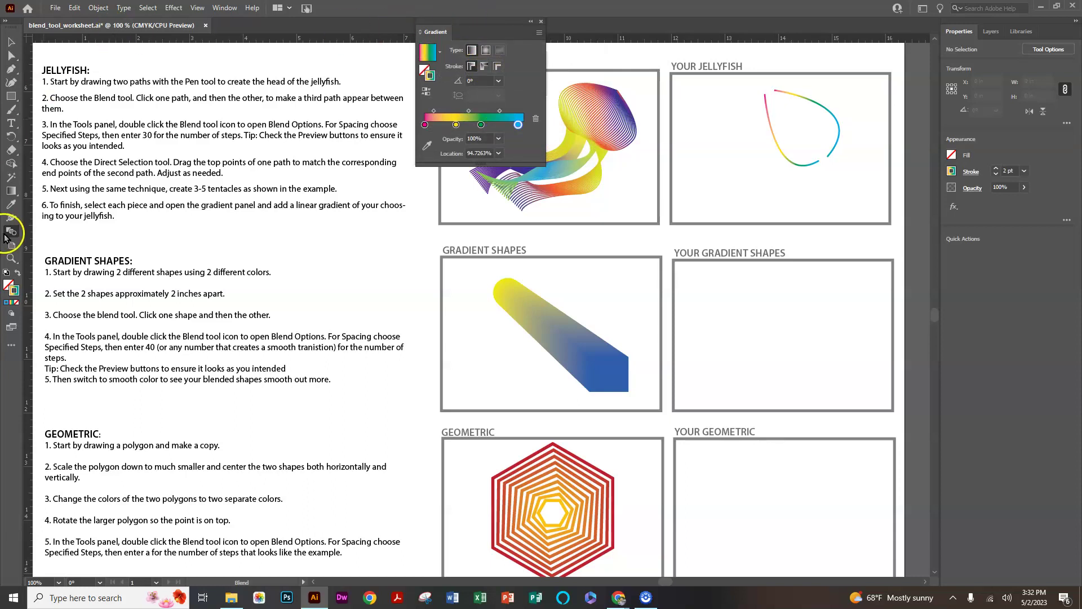
Select both jellyfish head curves with Direct Selection and blend them into the striped head with the Blend tool.
click(12, 55)
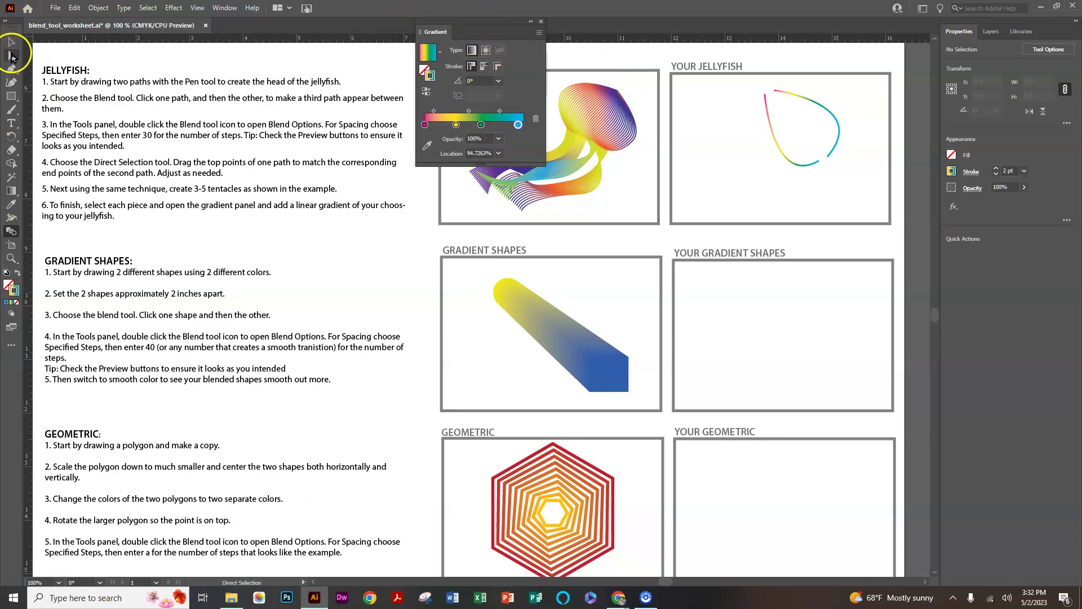
click(776, 143)
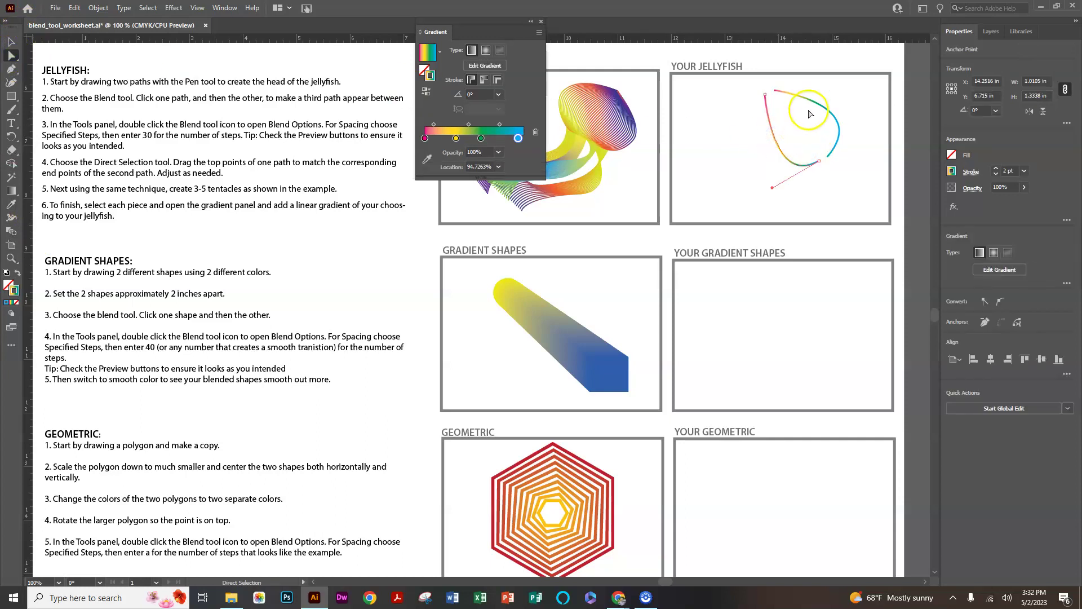
click(822, 105)
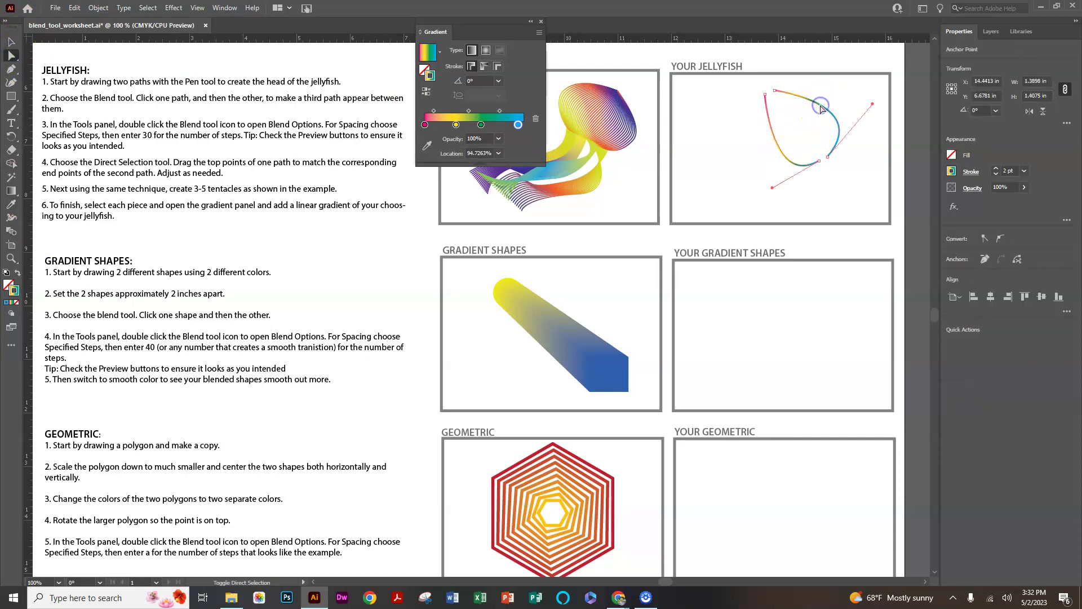
click(9, 233)
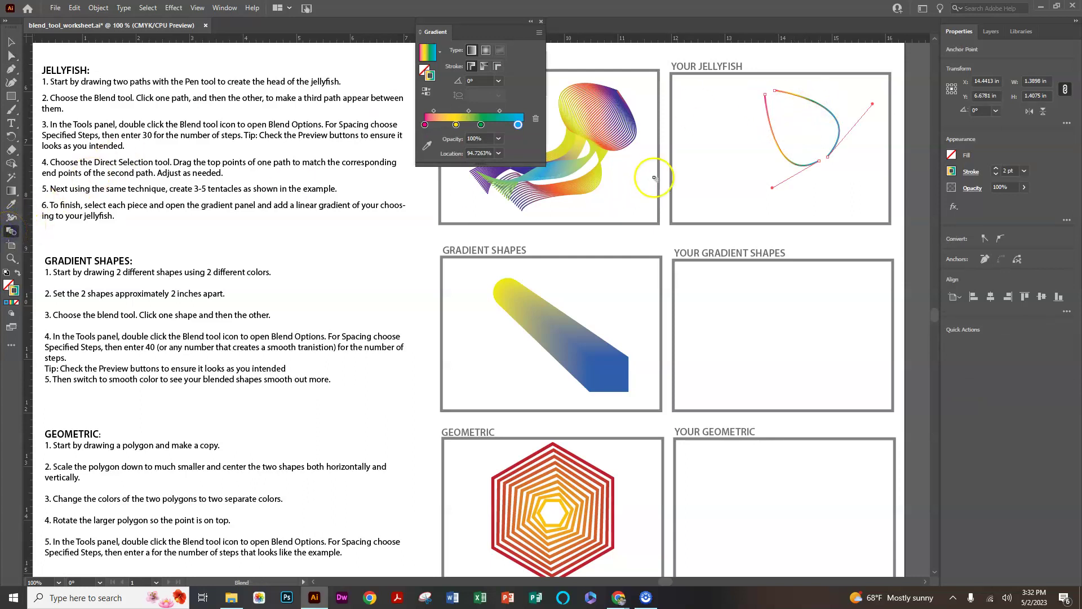
click(815, 103)
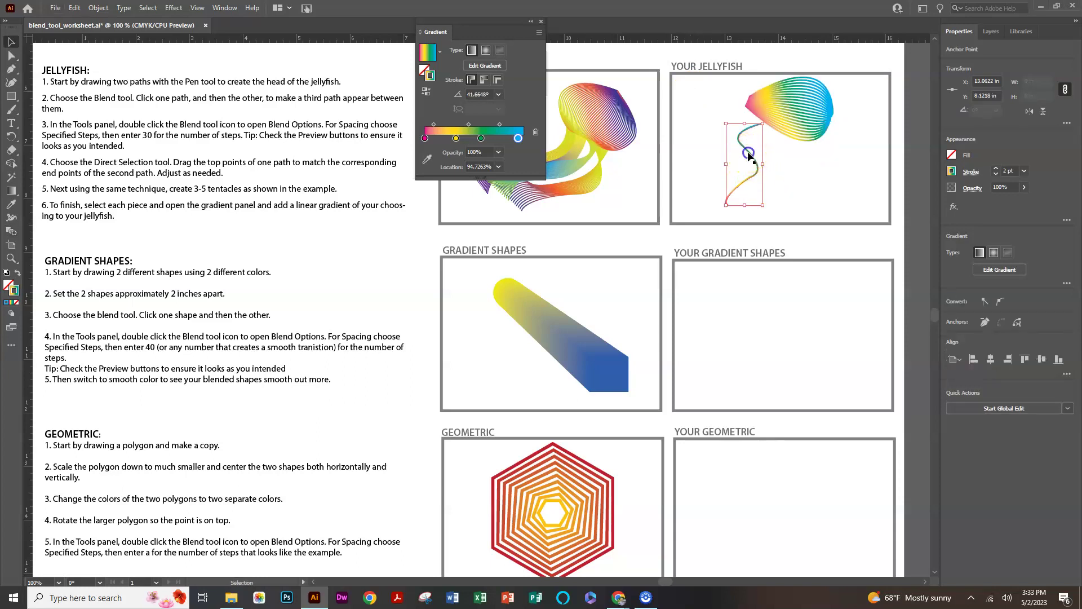
Duplicate the wavy tentacle curve and place the copies side by side beneath the jellyfish head.
click(740, 147)
drag(740, 148, 793, 172)
drag(801, 216, 760, 217)
Reverse the stroke gradient on the middle tentacle curve.
click(736, 194)
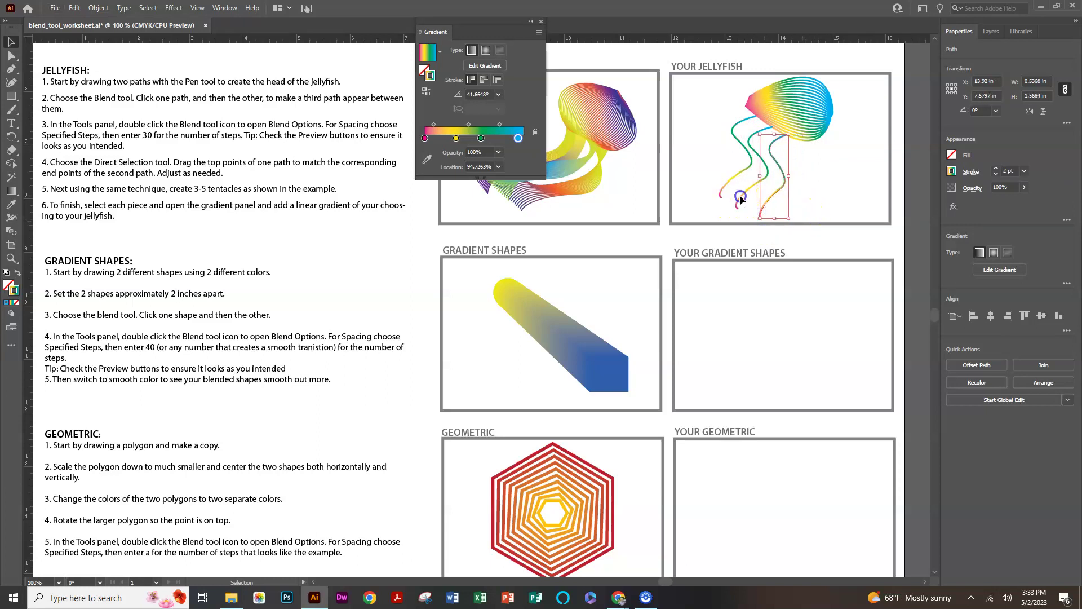
click(741, 197)
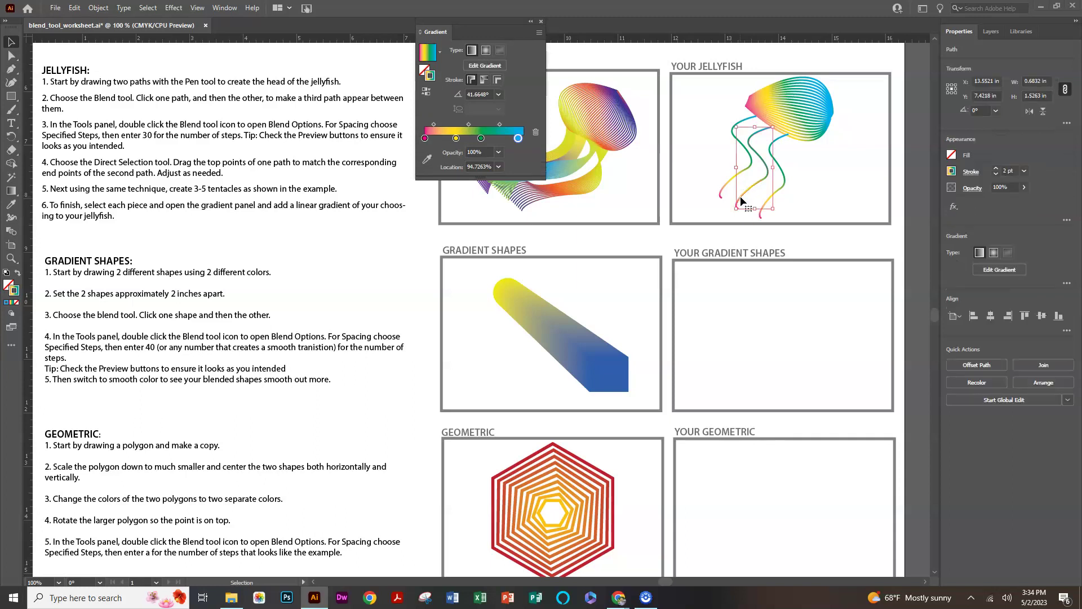
click(443, 64)
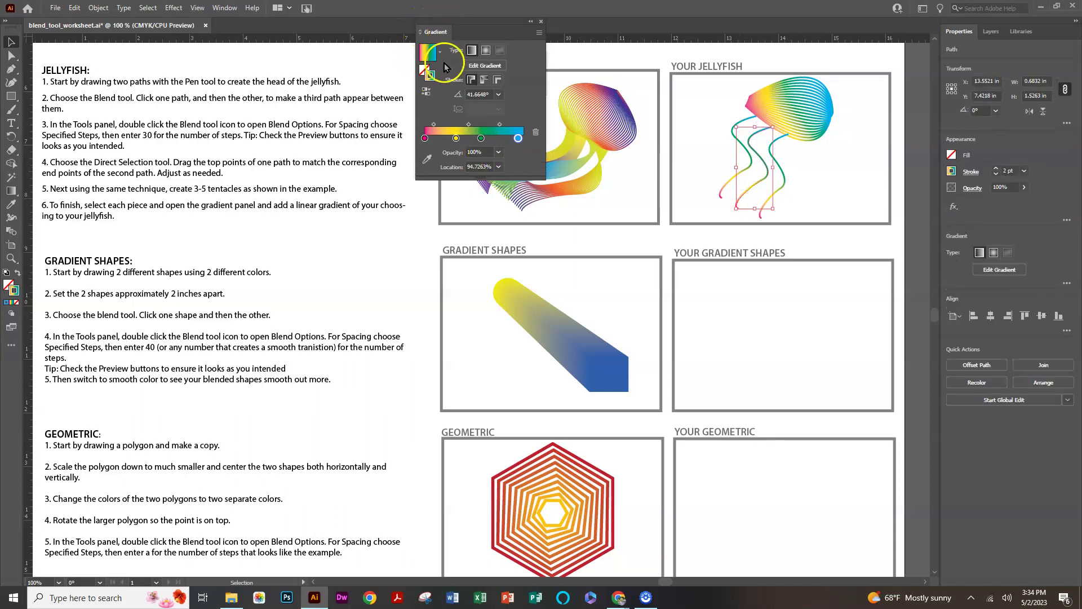
click(426, 92)
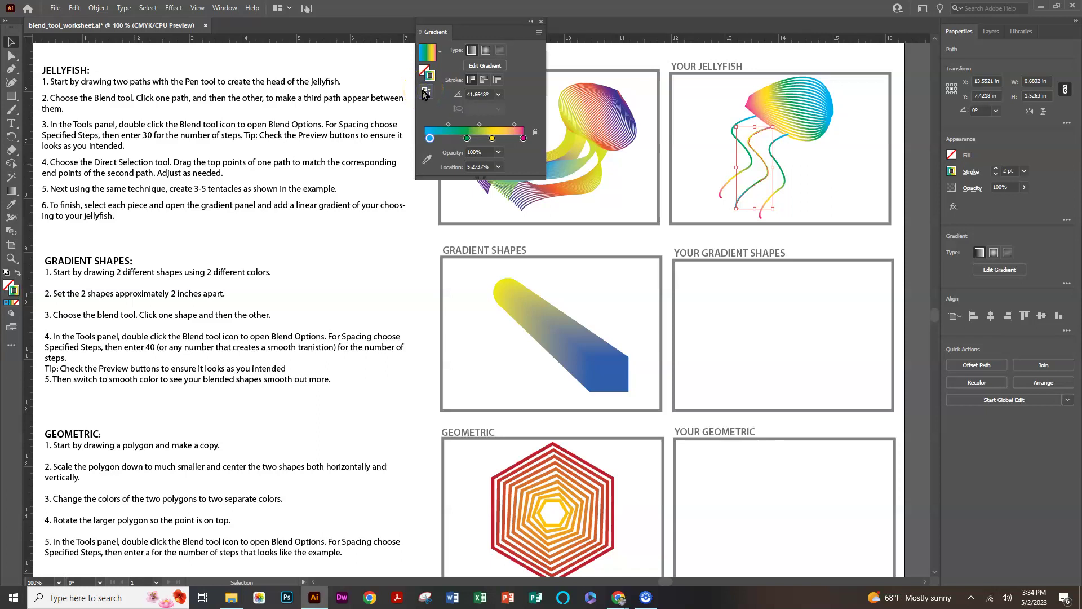
click(537, 32)
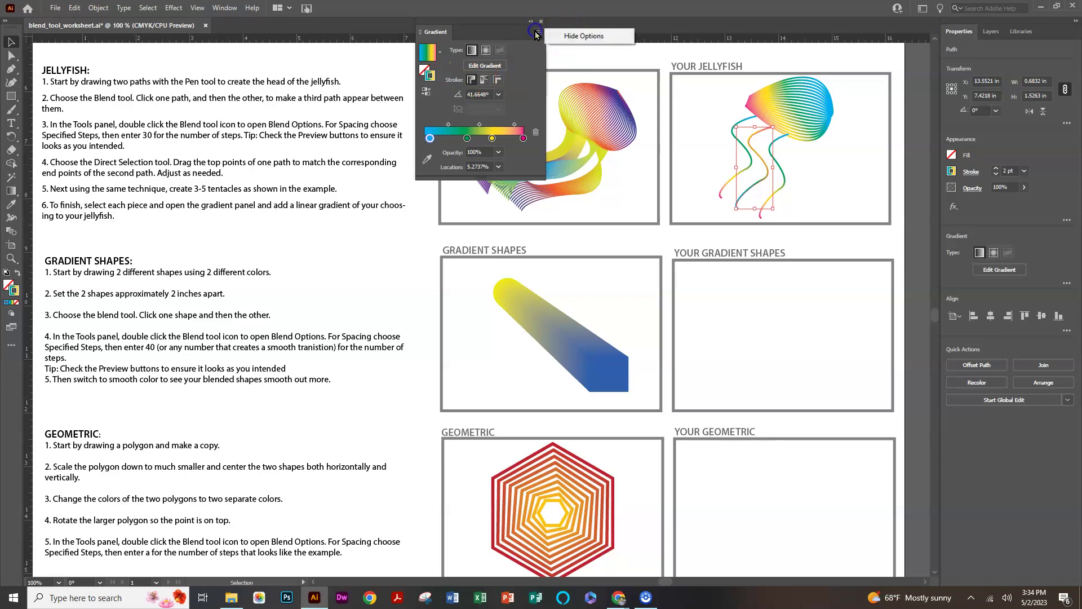
click(537, 36)
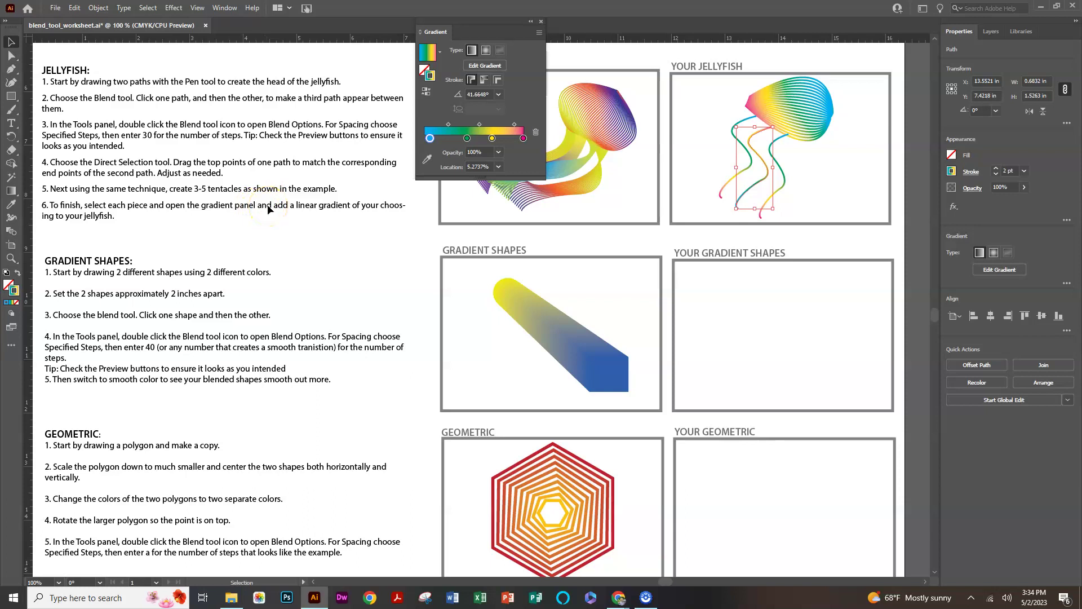
Blend the two leftmost tentacle curves using Specified Steps spacing with 6 steps.
key(a)
click(745, 151)
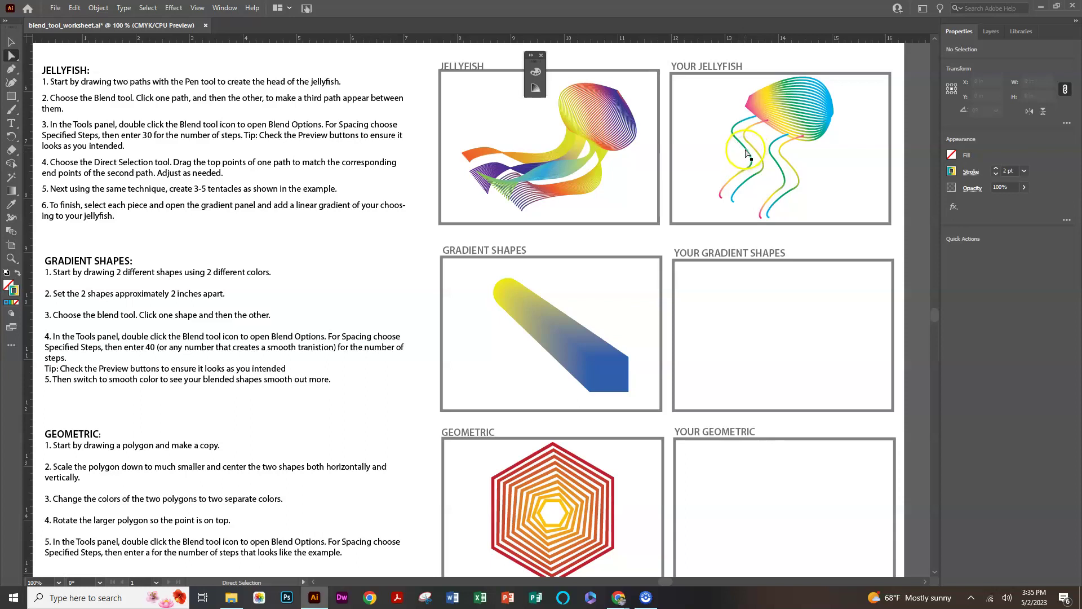
click(744, 151)
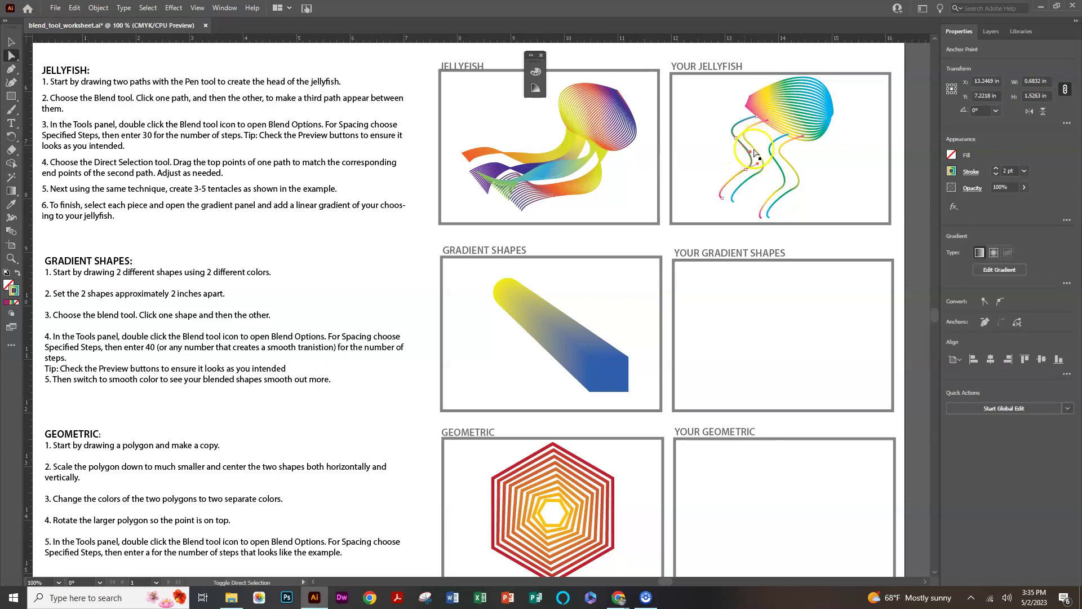
shift+click(756, 153)
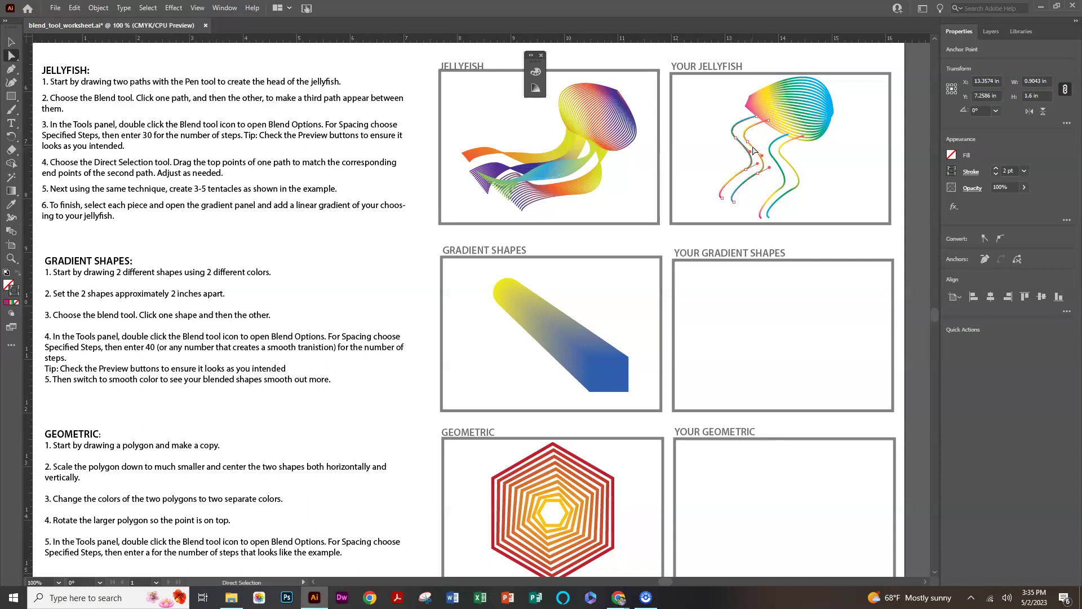
click(13, 230)
double_click(14, 231)
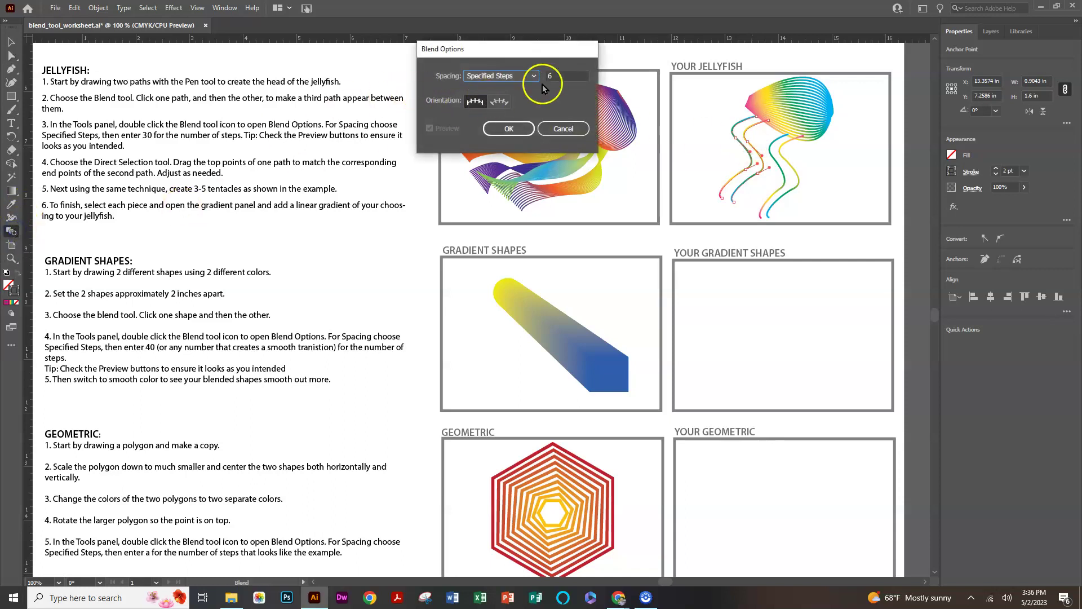
click(507, 130)
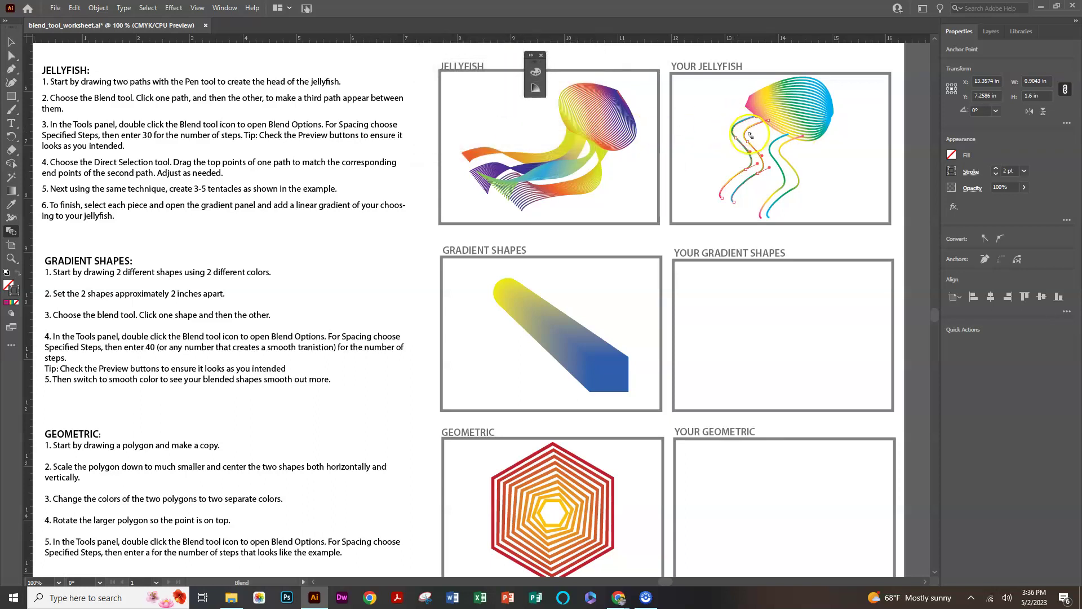
click(751, 129)
click(746, 120)
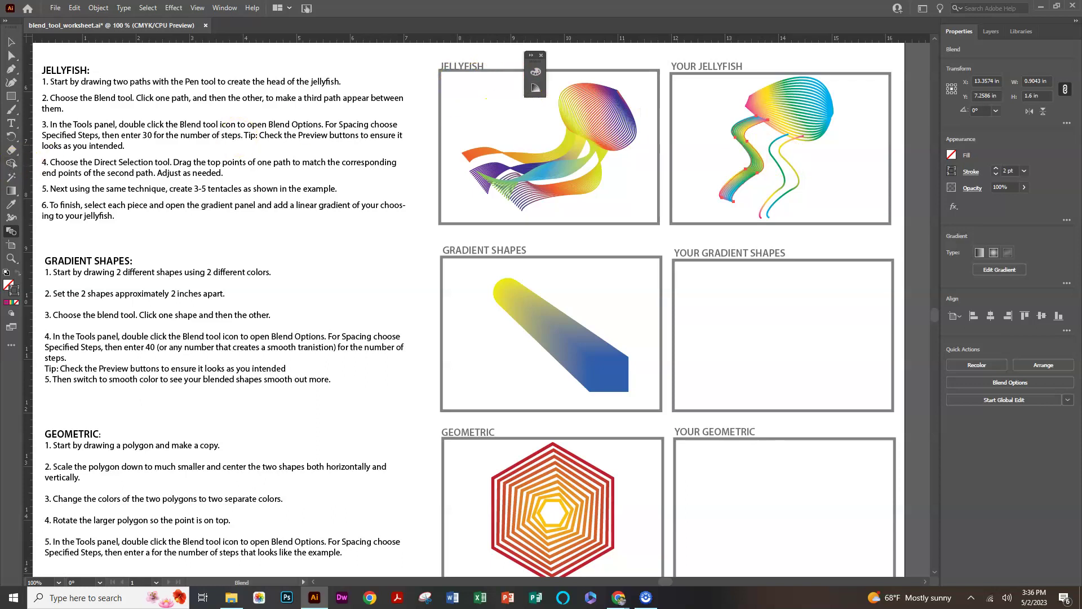
Set the left tentacle blend to 4 specified steps.
double_click(10, 231)
click(554, 75)
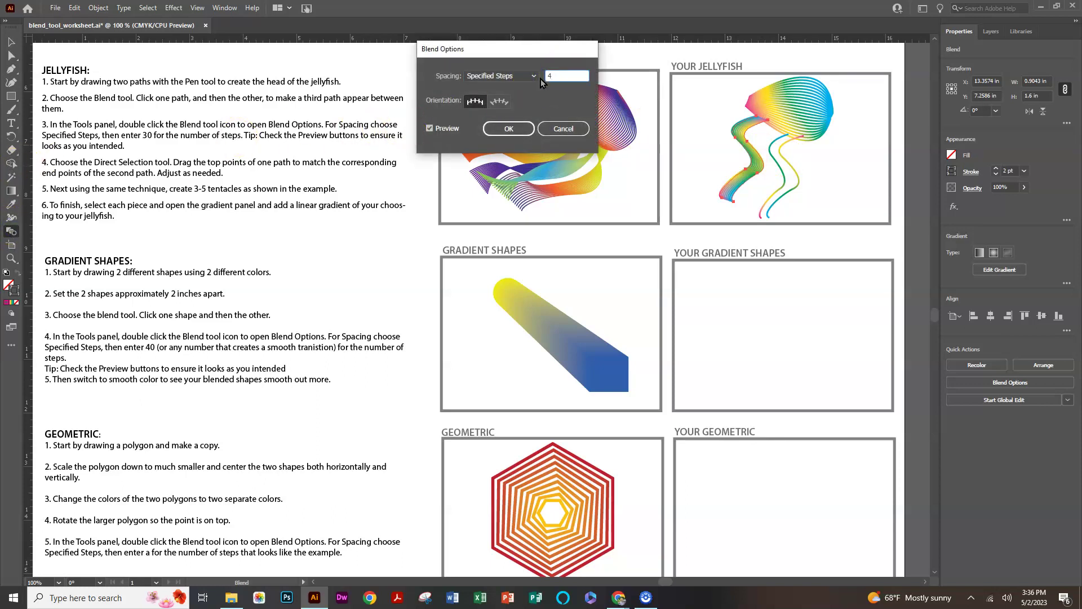
click(508, 129)
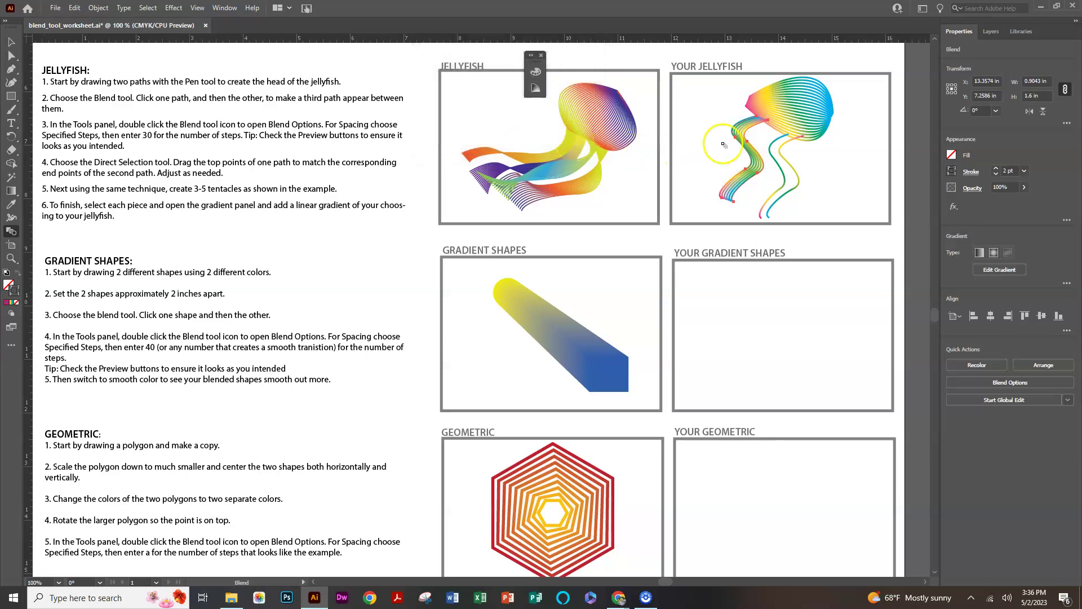
Select the two rightmost tentacle curves with Direct Selection and blend them into a second tentacle.
click(772, 148)
click(12, 55)
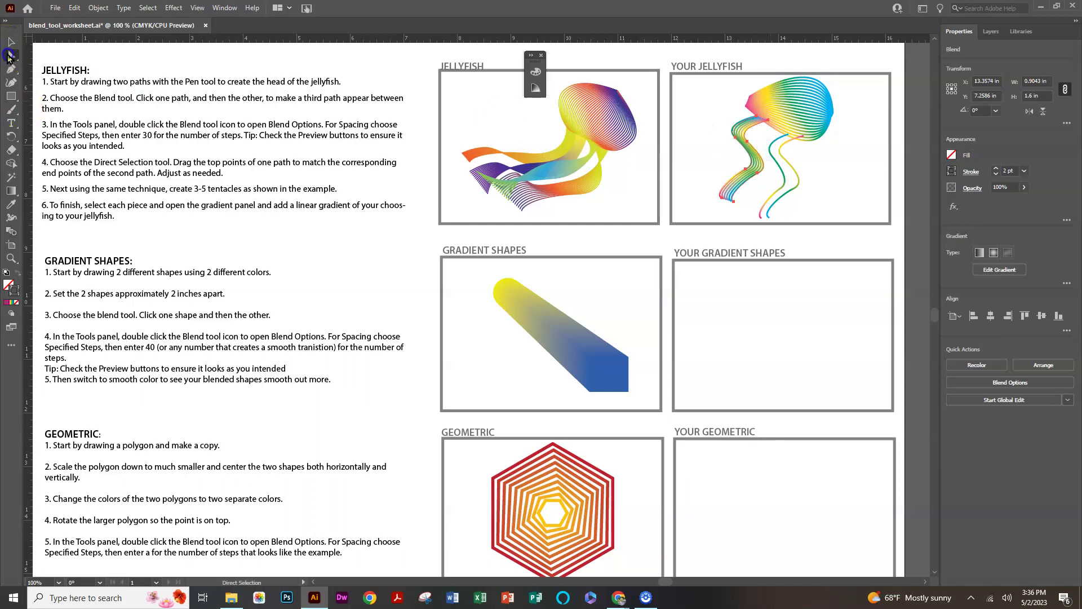
click(777, 165)
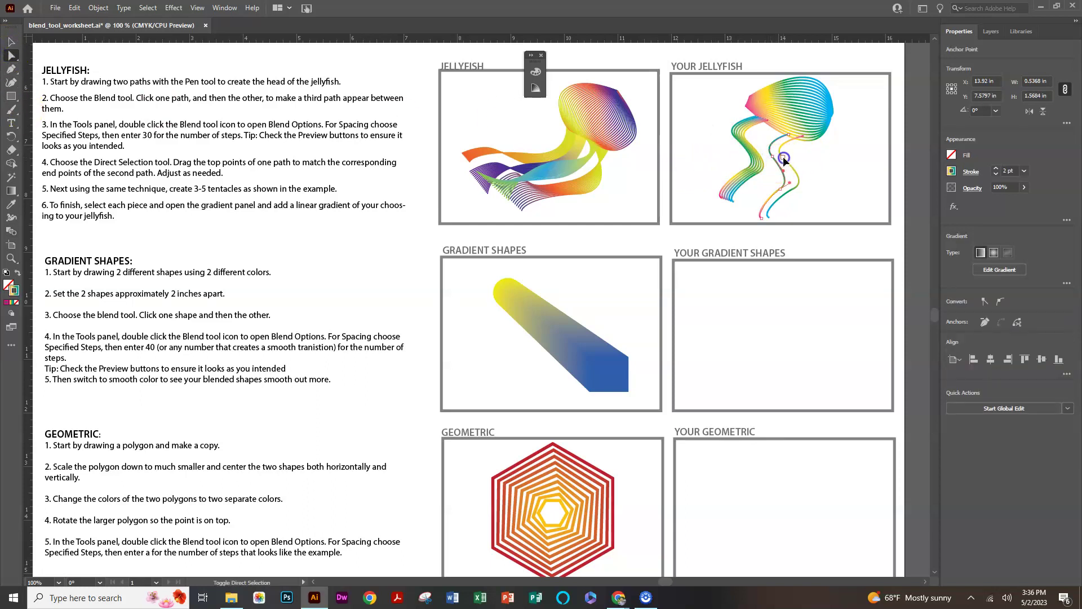
shift+click(785, 160)
click(12, 230)
click(782, 142)
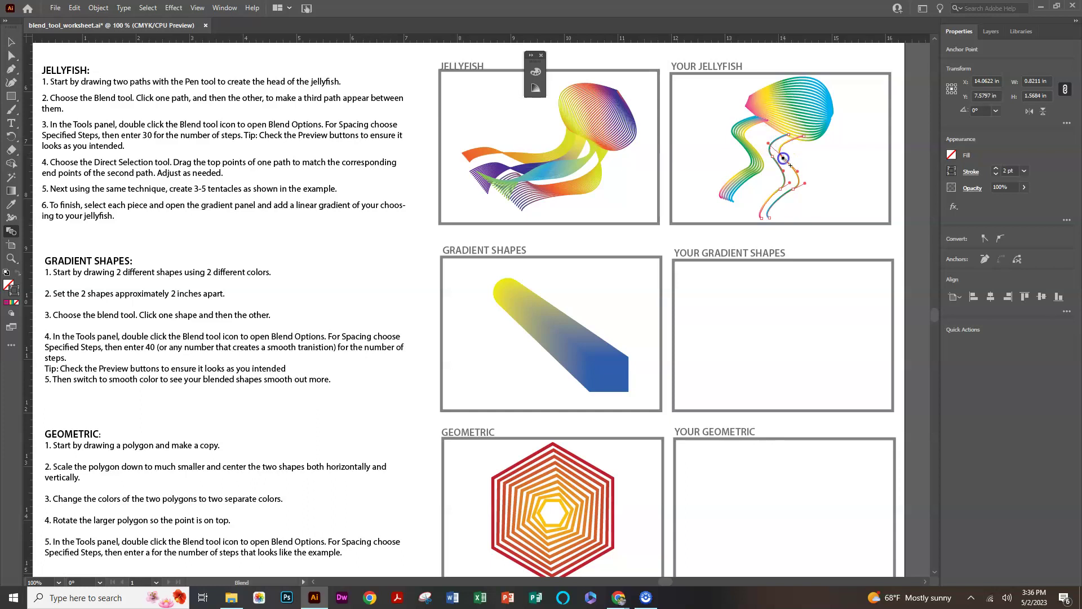
click(784, 159)
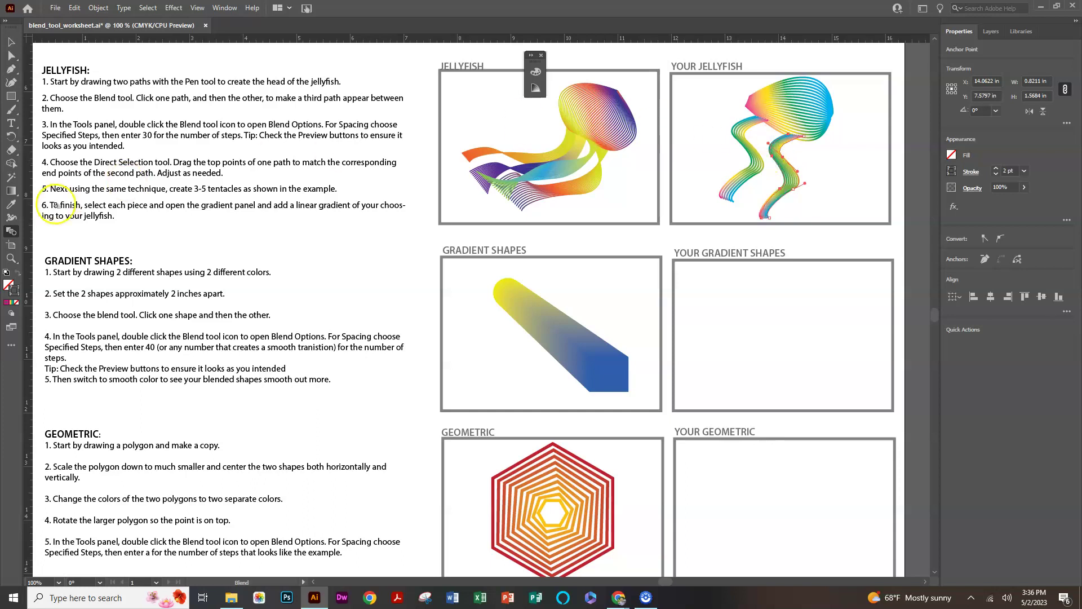
Adjust the number of specified steps in the right tentacle blend.
double_click(5, 231)
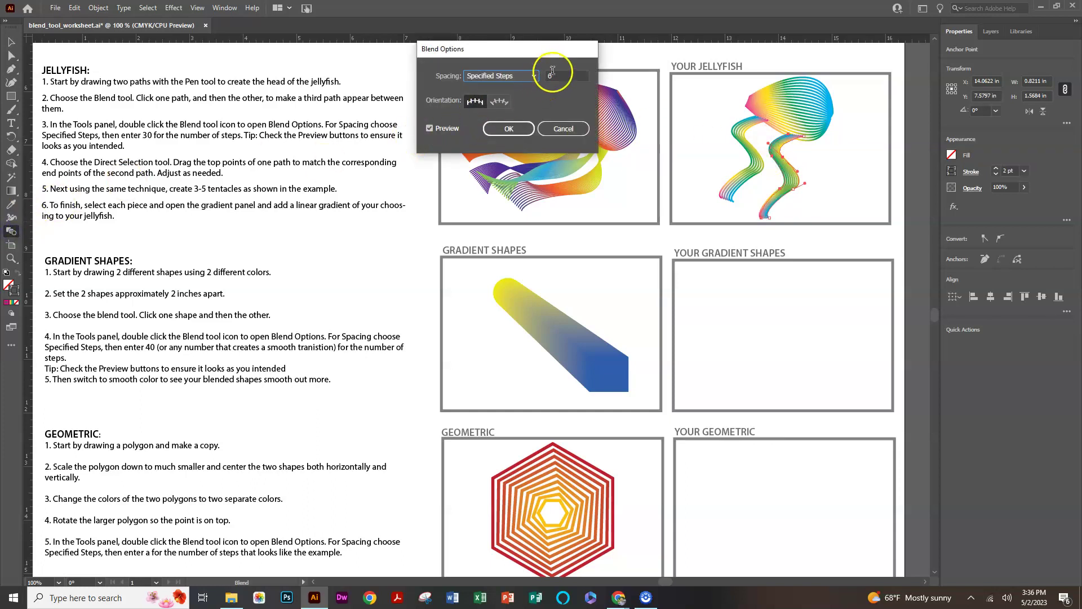
click(546, 75)
click(509, 128)
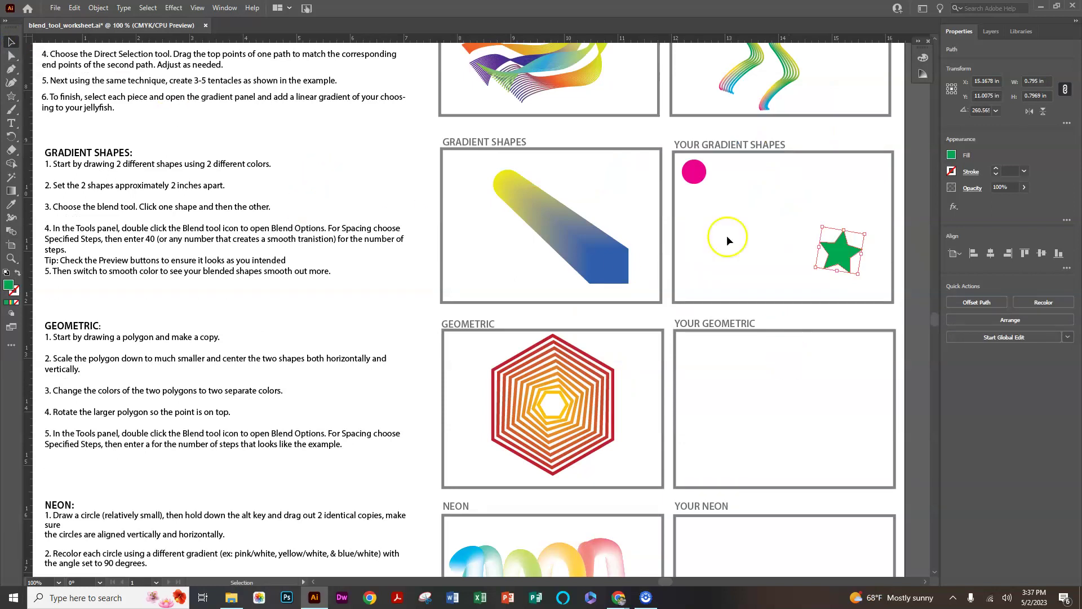
Select the pink circle and the green star together with the Direct Selection tool in the YOUR GRADIENT SHAPES frame.
click(697, 174)
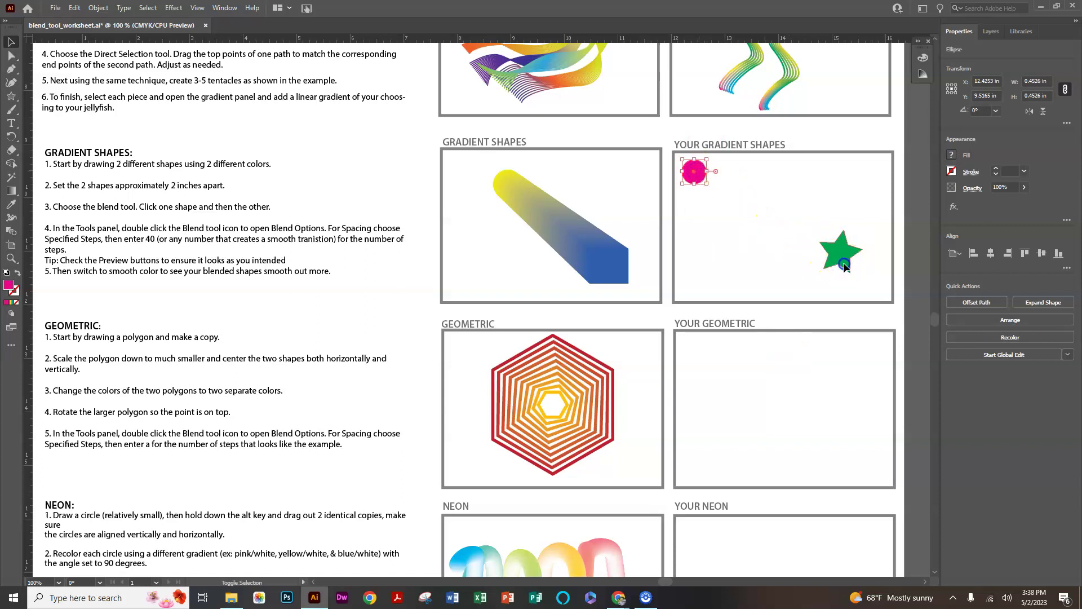
shift+click(834, 261)
click(11, 55)
click(747, 237)
click(693, 181)
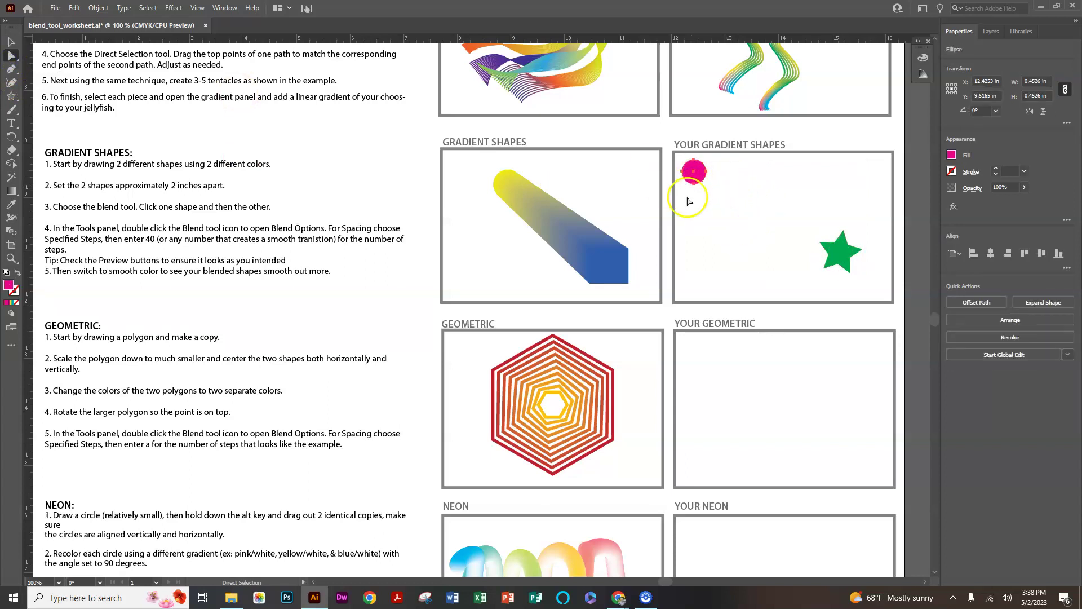
shift+click(847, 261)
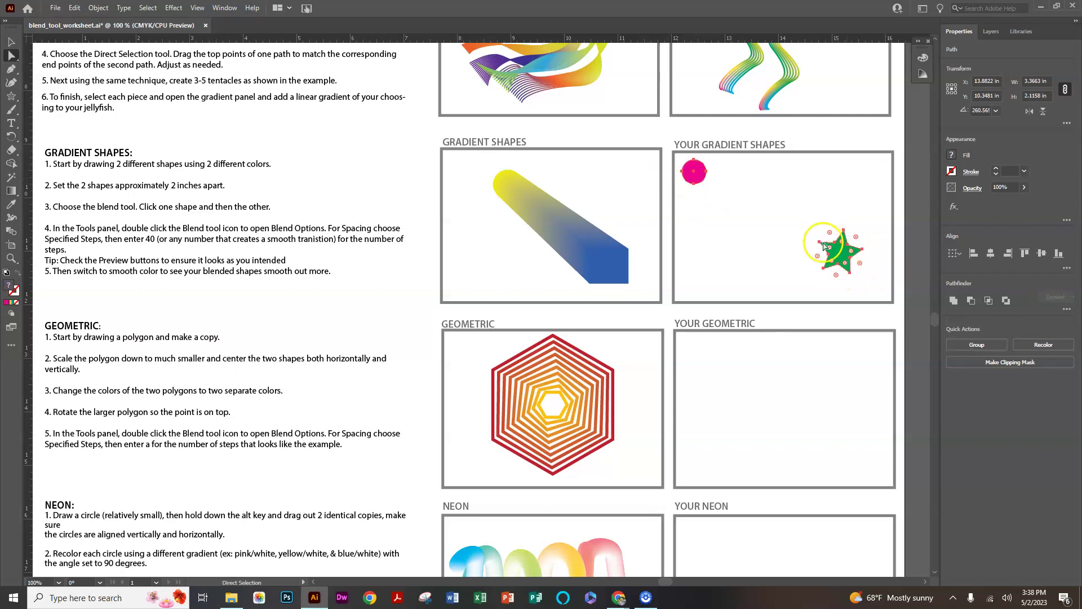
Try to round all of the green star's corners strongly, and undo the rounding.
click(836, 236)
drag(830, 237, 828, 227)
click(835, 247)
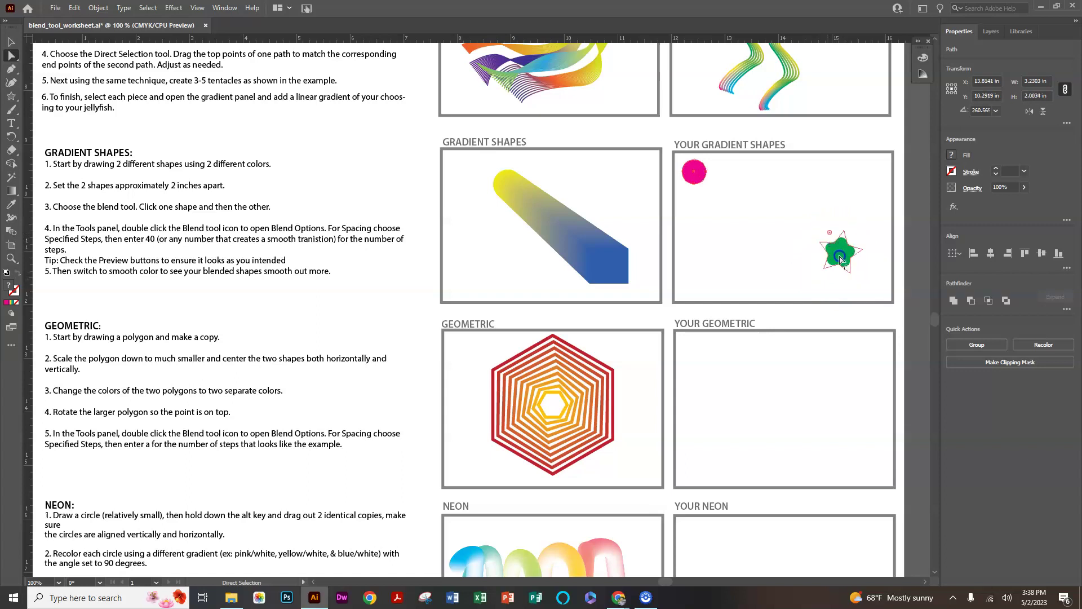
click(790, 255)
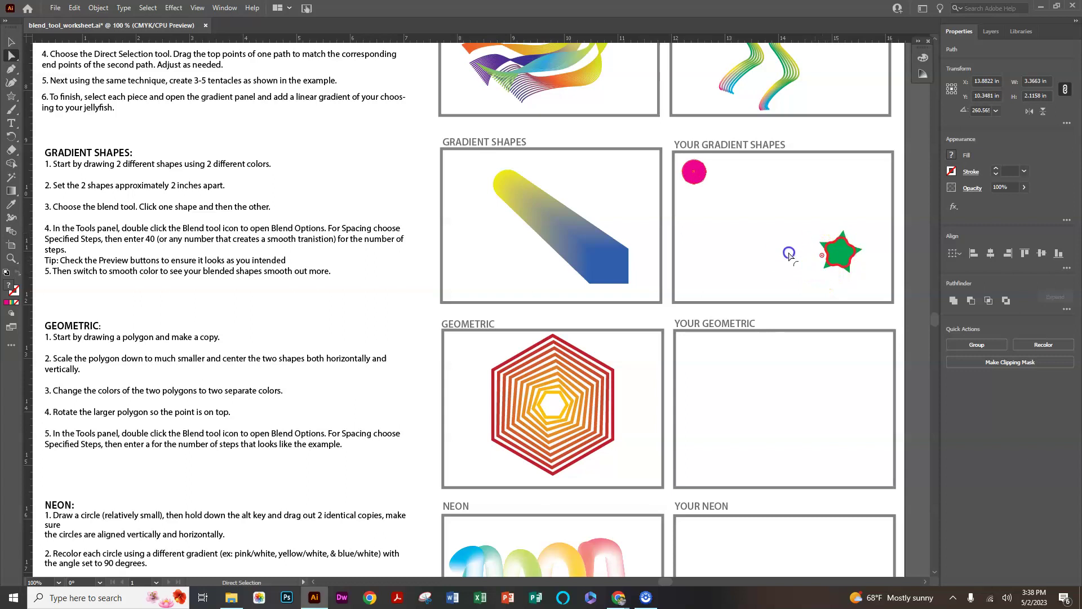
key(ctrl+z)
Round the green star's corners slightly using its live corners and deselect the shapes.
click(816, 261)
click(821, 257)
click(786, 234)
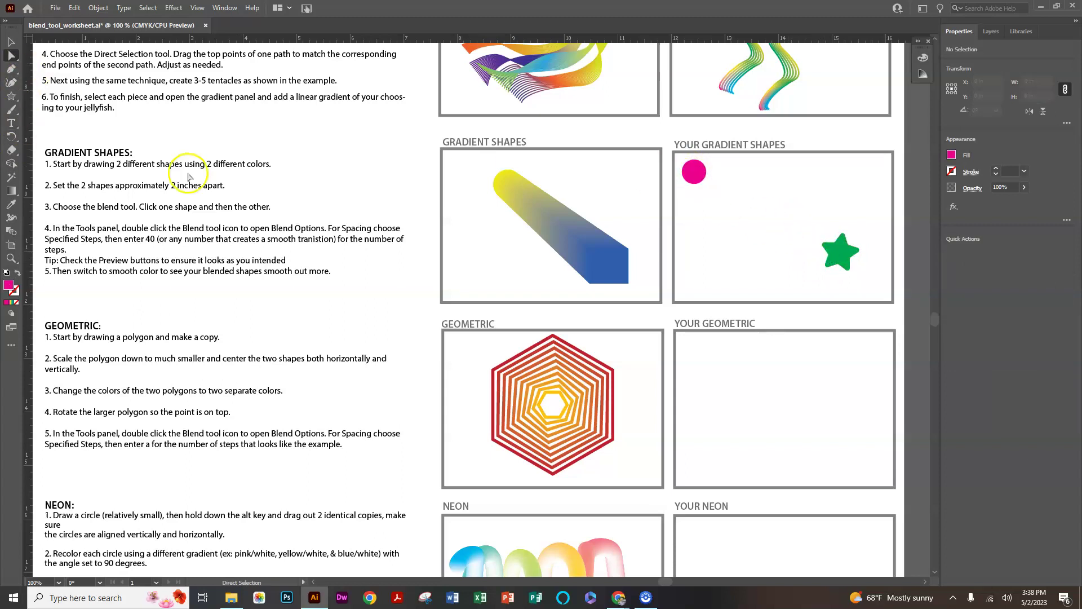
Blend the pink circle with the green star in the YOUR GRADIENT SHAPES frame using 30 specified steps.
click(702, 177)
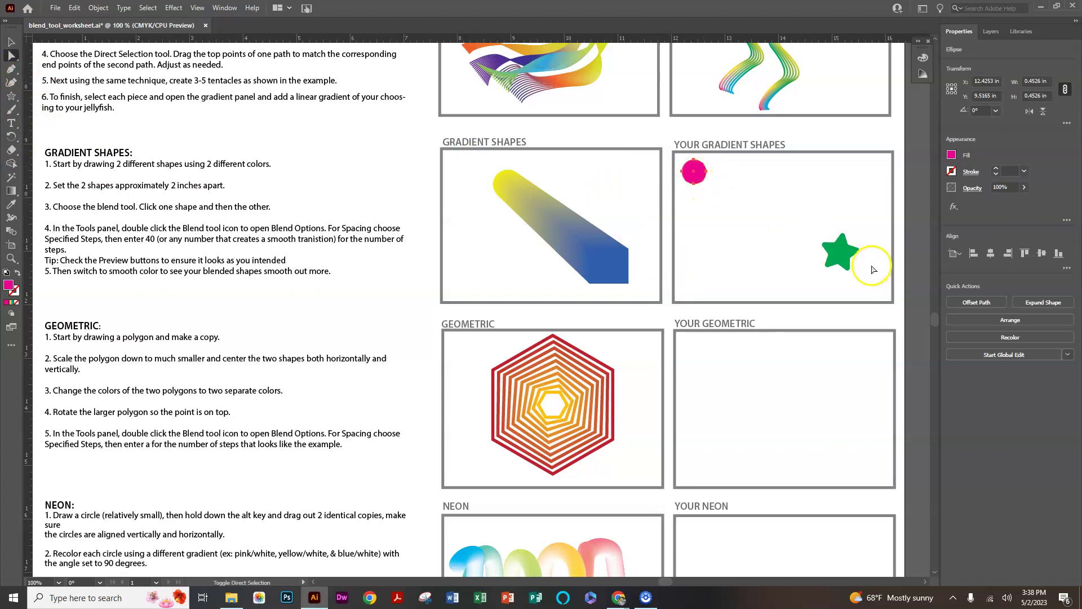
shift+click(839, 260)
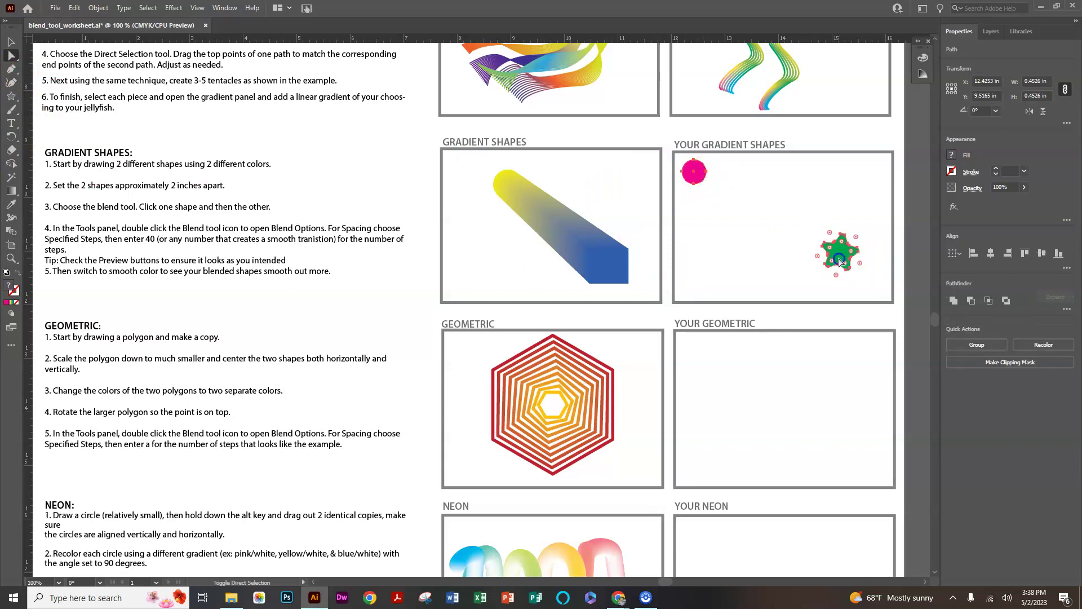
double_click(7, 236)
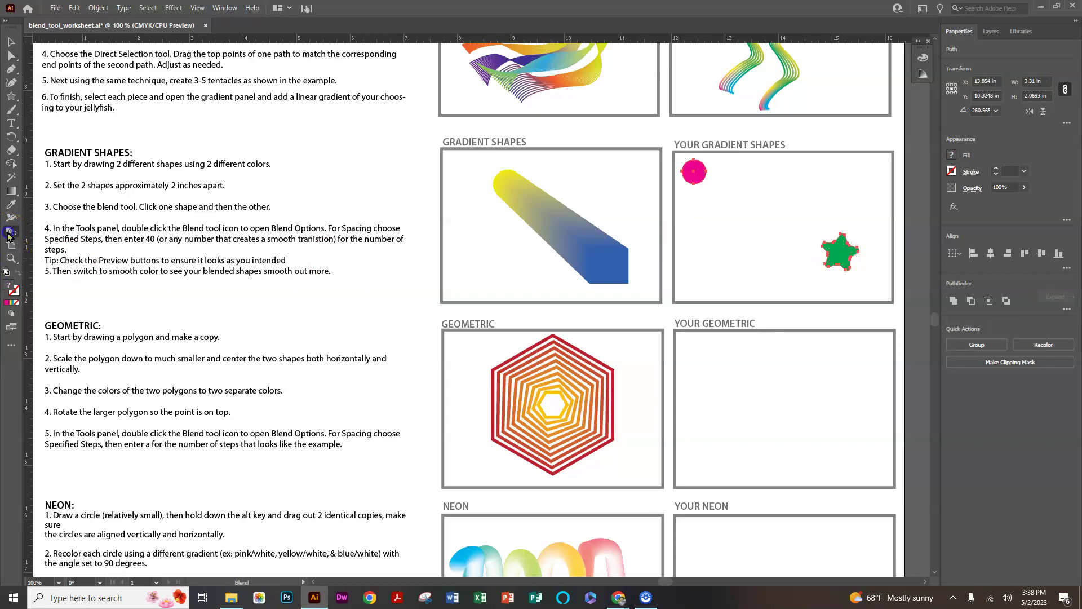
click(563, 74)
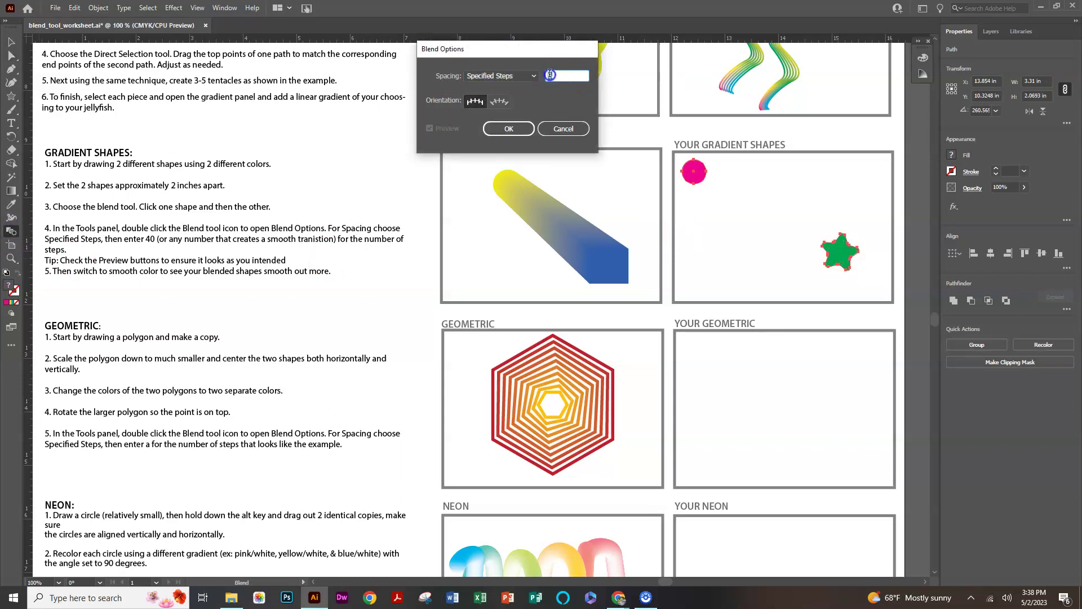
click(528, 78)
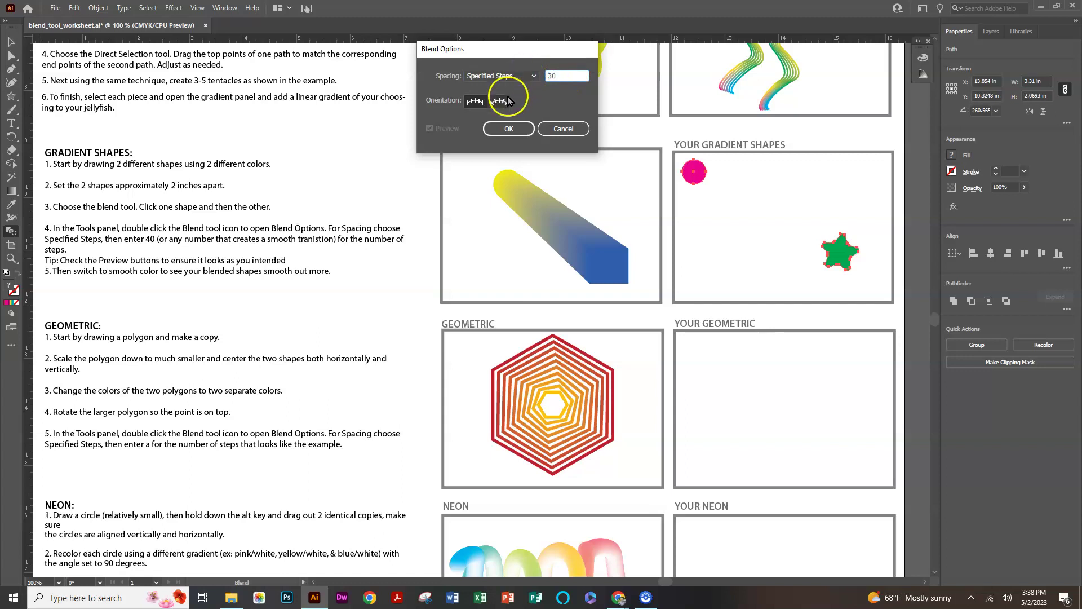
click(509, 129)
click(694, 171)
click(832, 248)
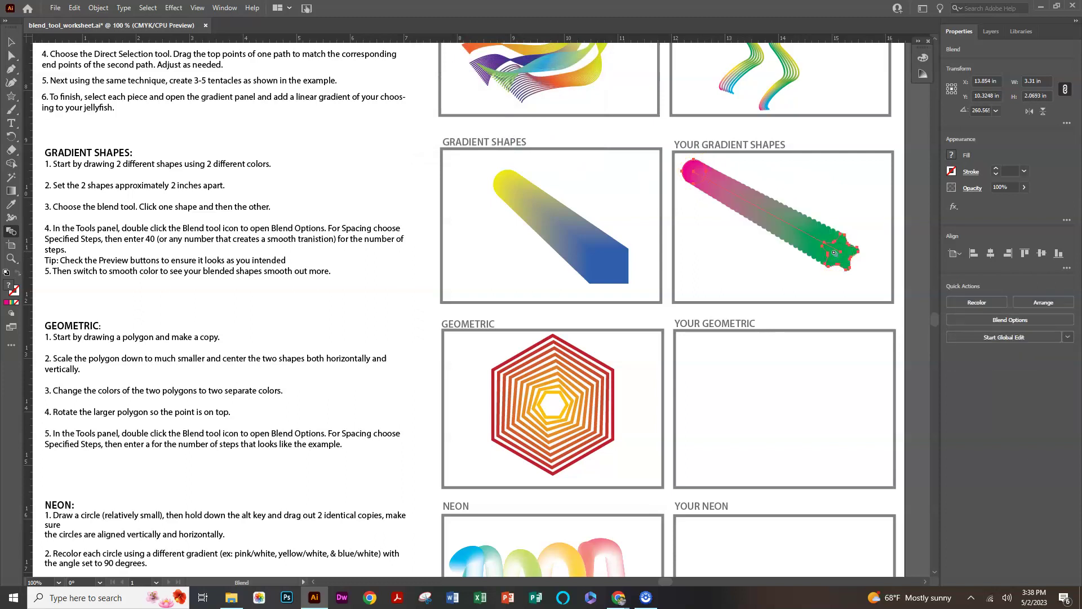
Create a six-sided polygon with a radius of 0.6944 in using the Polygon tool.
scroll(834, 259, down, 5)
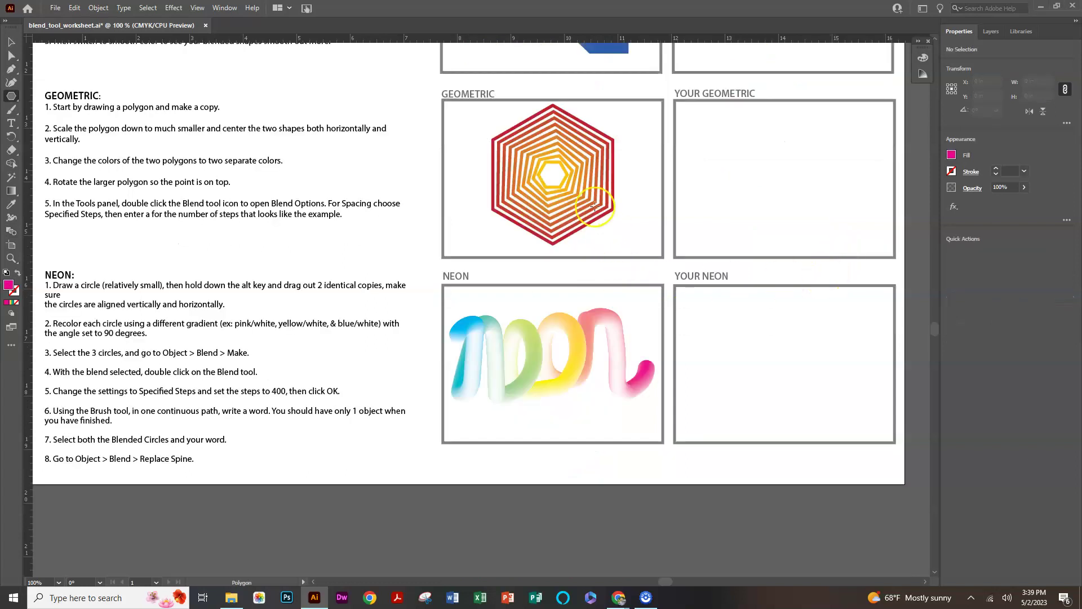
drag(7, 101, 55, 130)
click(55, 129)
click(541, 292)
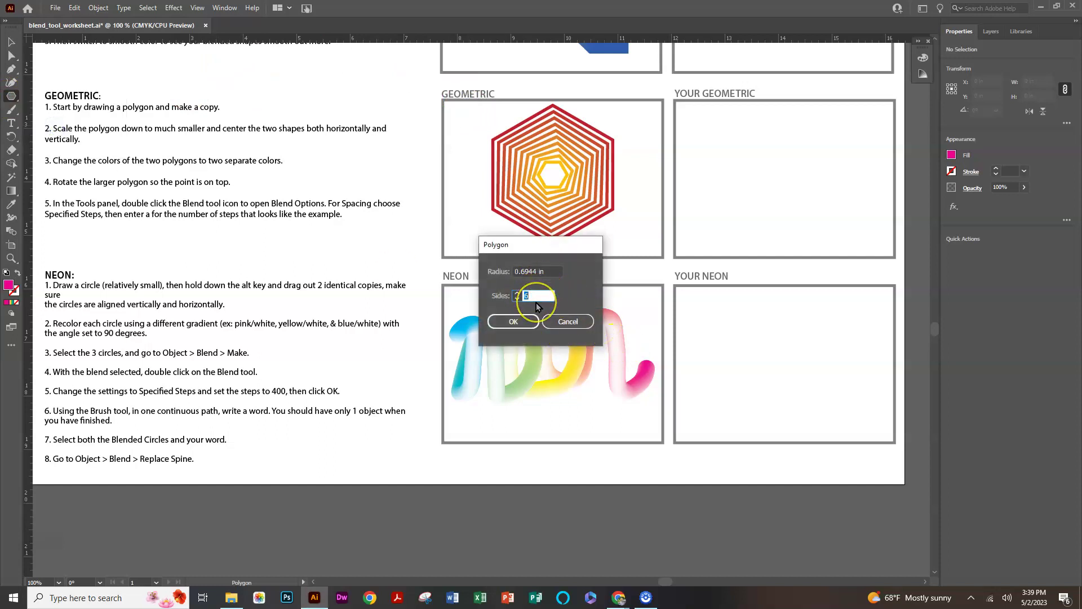
click(513, 322)
Move the pink hexagon into the upper middle of the YOUR GEOMETRIC frame.
click(15, 54)
click(12, 42)
drag(68, 126, 793, 191)
drag(762, 143, 776, 141)
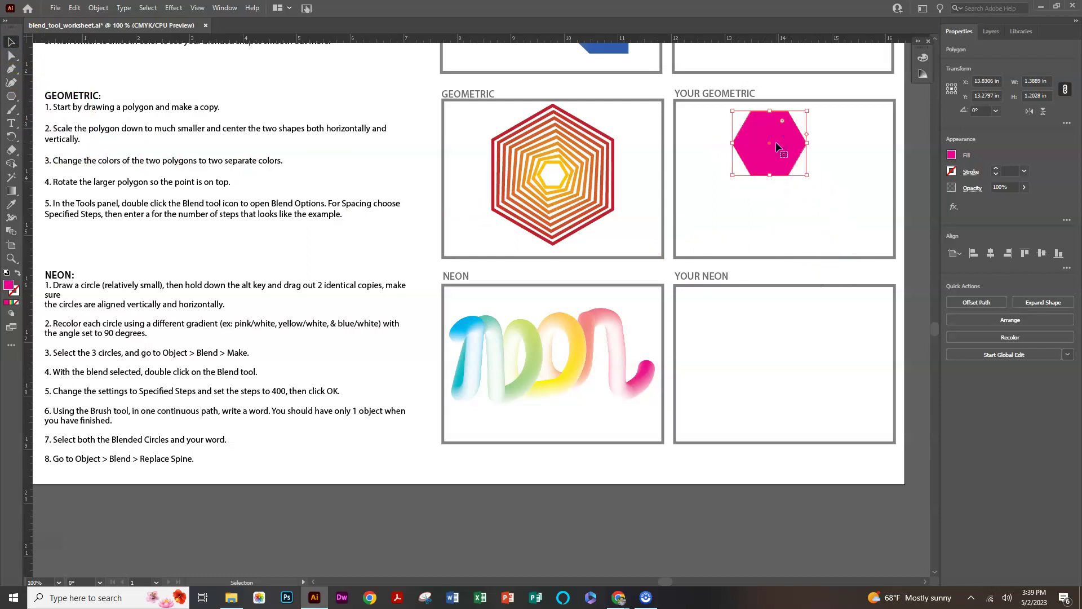
Duplicate the pink outlined hexagon, scale the copy down to about 0.35 in wide and place it inside the large hexagon.
click(757, 129)
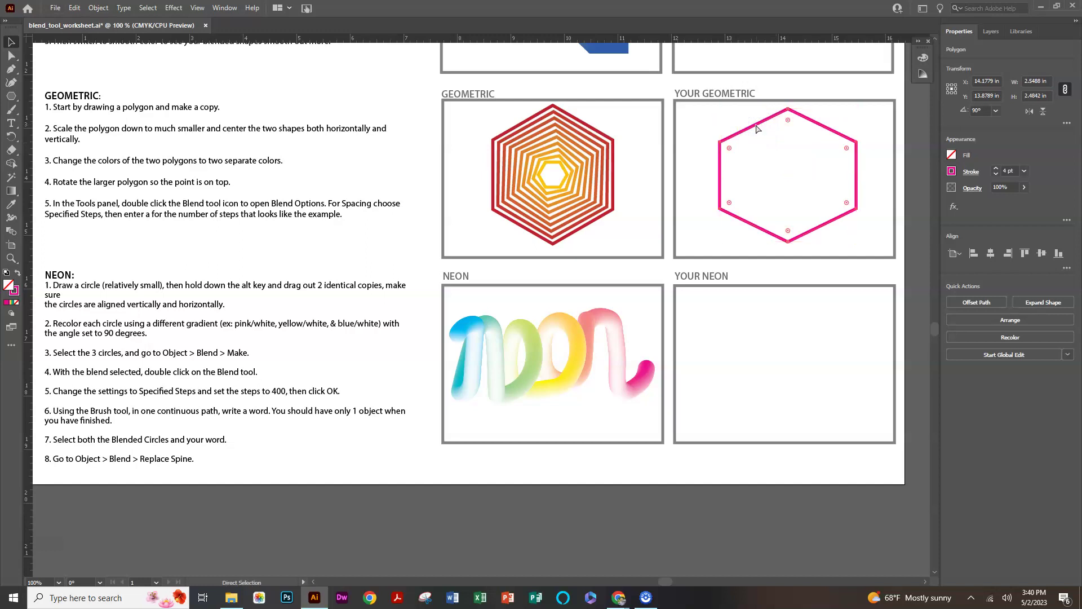
key(ctrl+v)
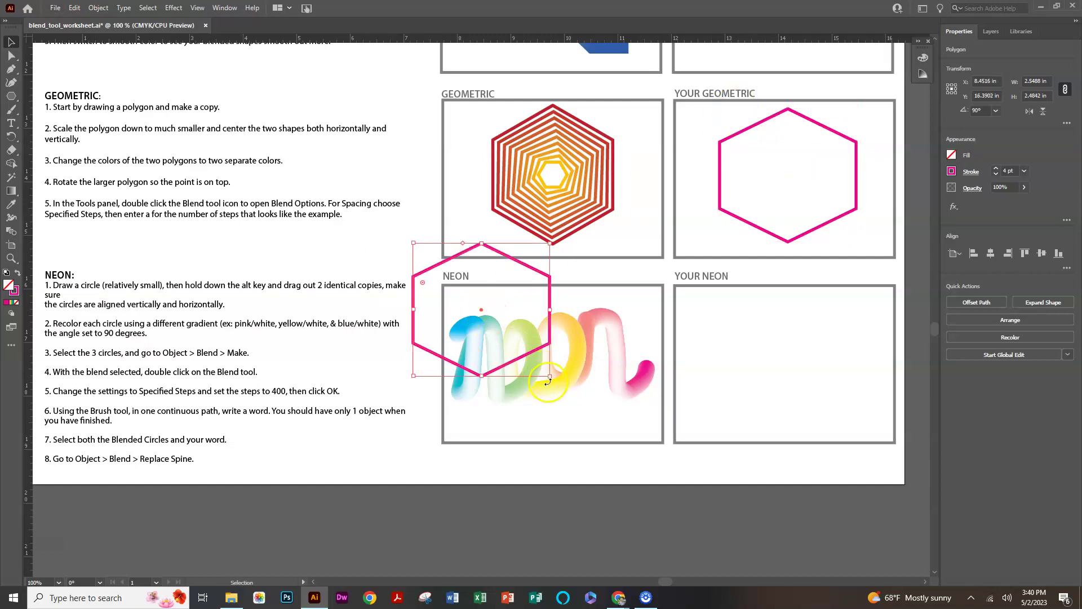
mouse_move(549, 377)
mouse_down()
mouse_move(453, 299)
mouse_move(417, 248)
mouse_move(738, 210)
mouse_move(792, 169)
mouse_up()
click(426, 261)
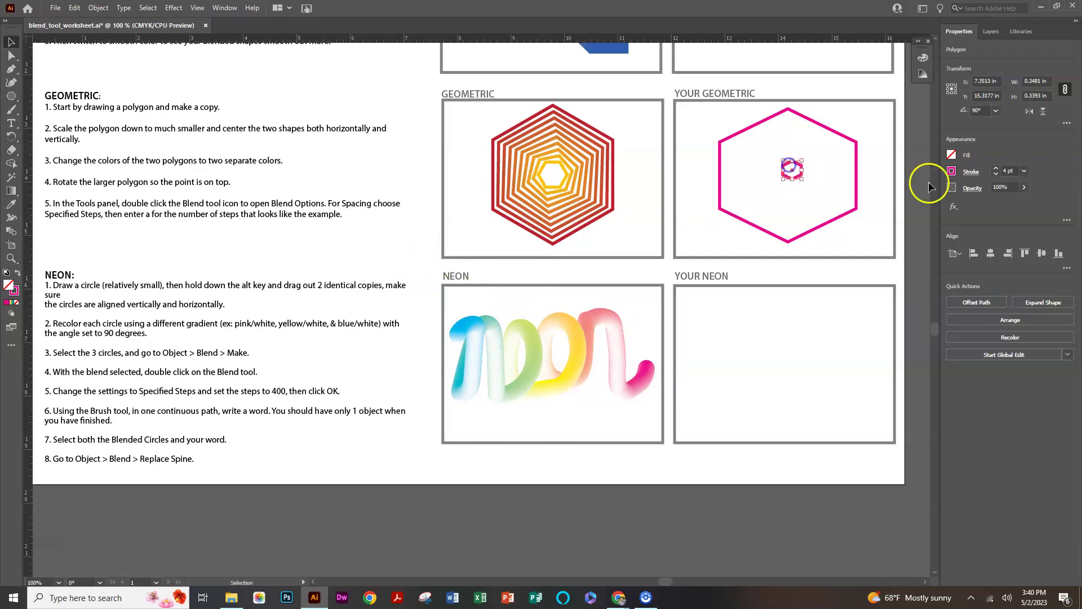
Change the small hexagon's stroke color to green.
click(970, 172)
click(971, 172)
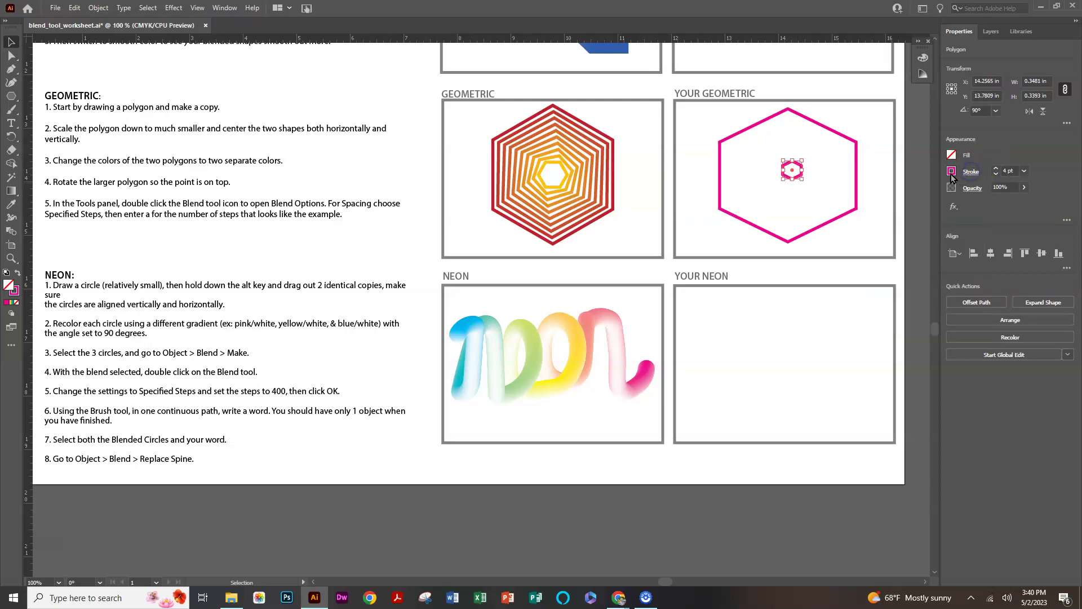
click(951, 171)
click(926, 133)
Move the small green hexagon closer to the large hexagon's center and align both hexagons by their horizontal centers.
click(788, 171)
drag(791, 175, 782, 183)
drag(738, 115, 837, 242)
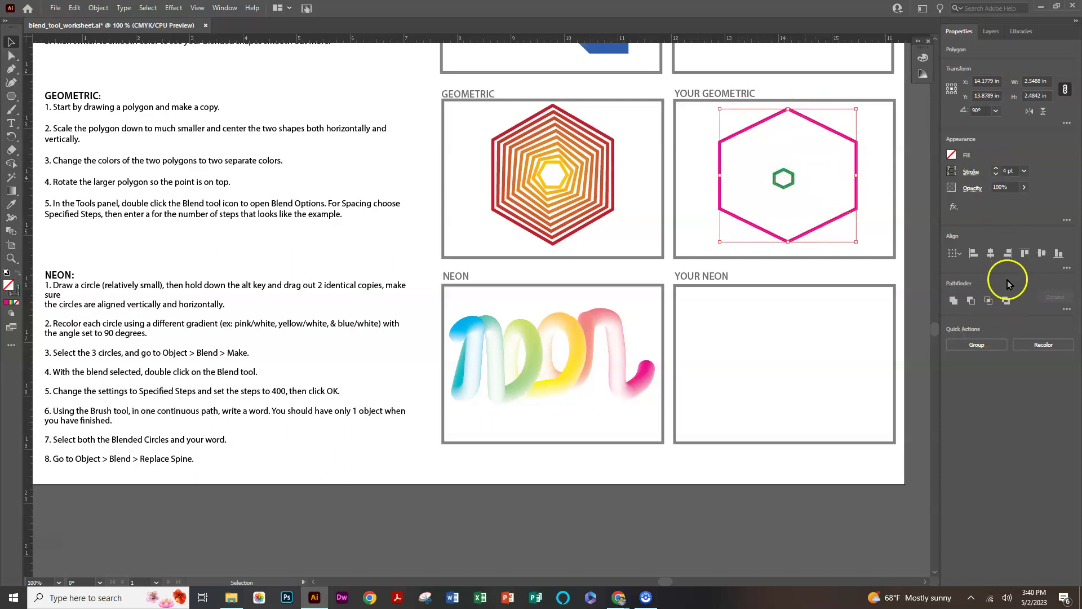
click(990, 254)
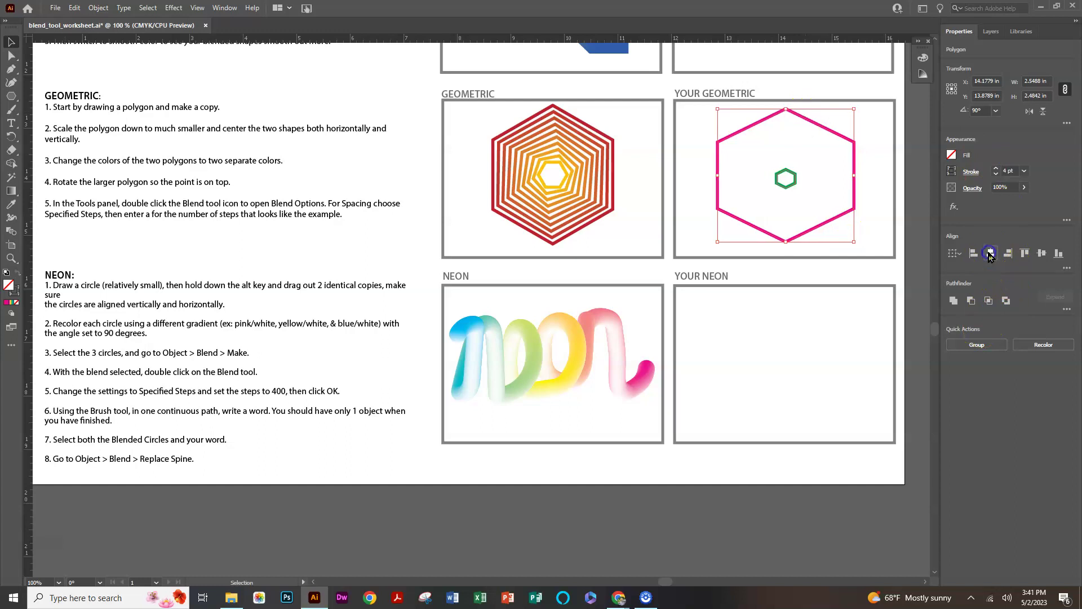
Blend the large pink hexagon with the small green hexagon using Specified Steps spacing, producing widely spaced rings like the example.
click(12, 55)
click(789, 217)
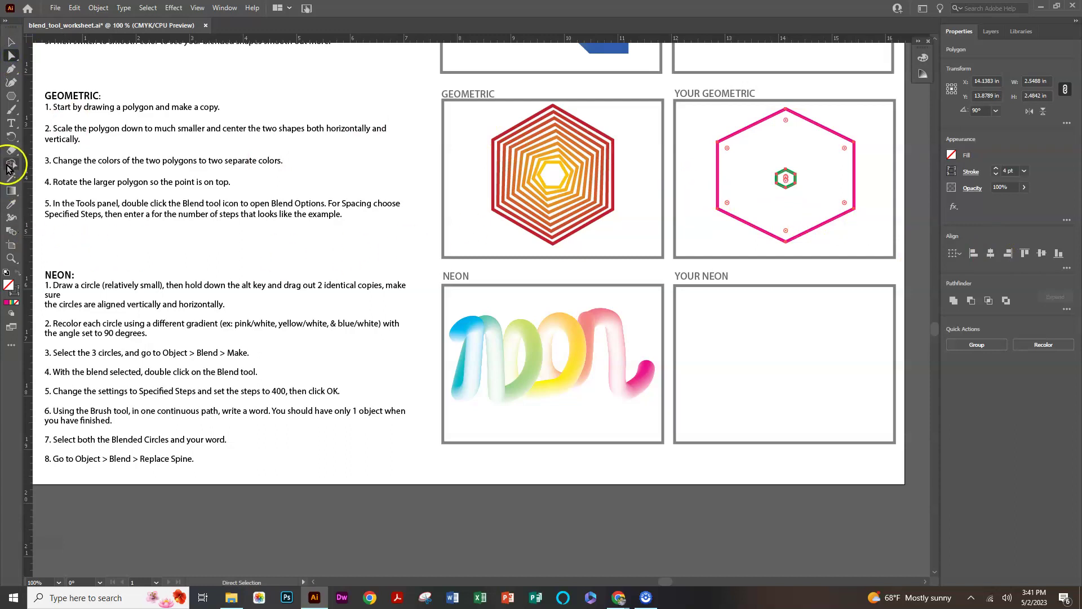
click(12, 231)
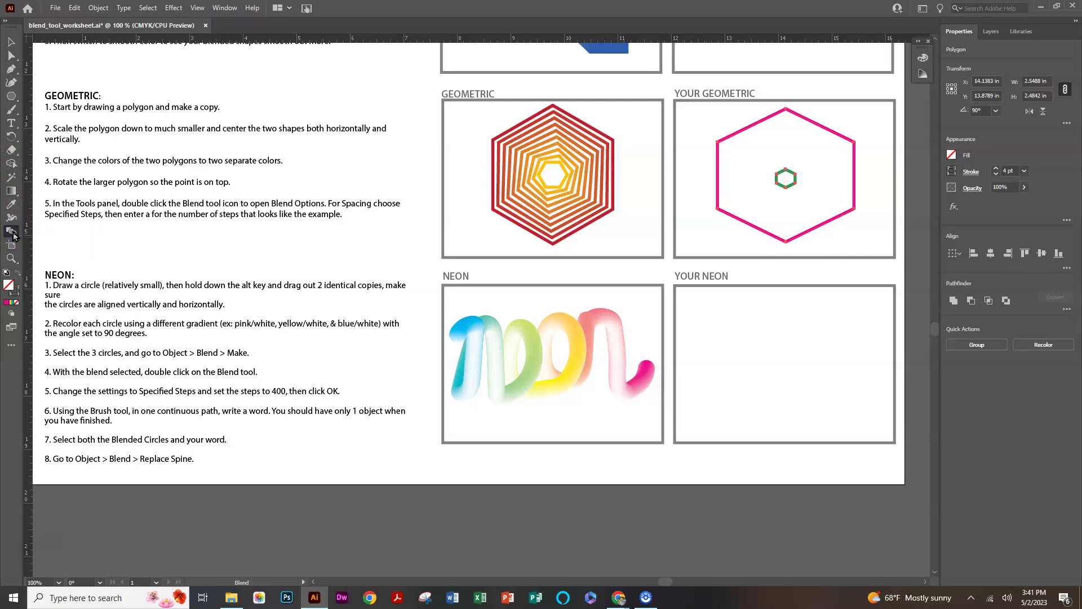
double_click(12, 233)
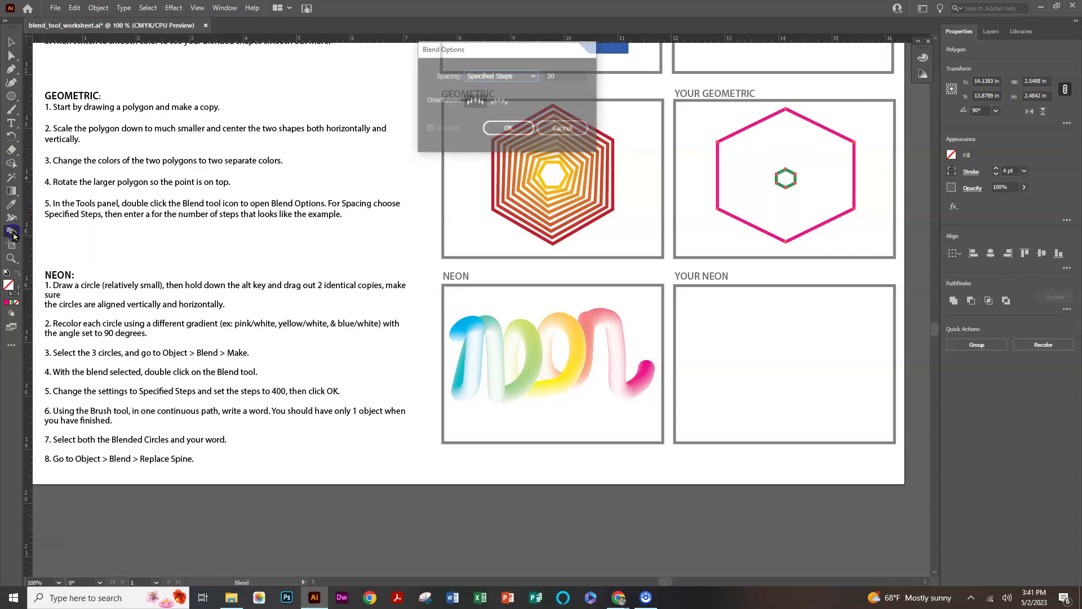
key(Tab)
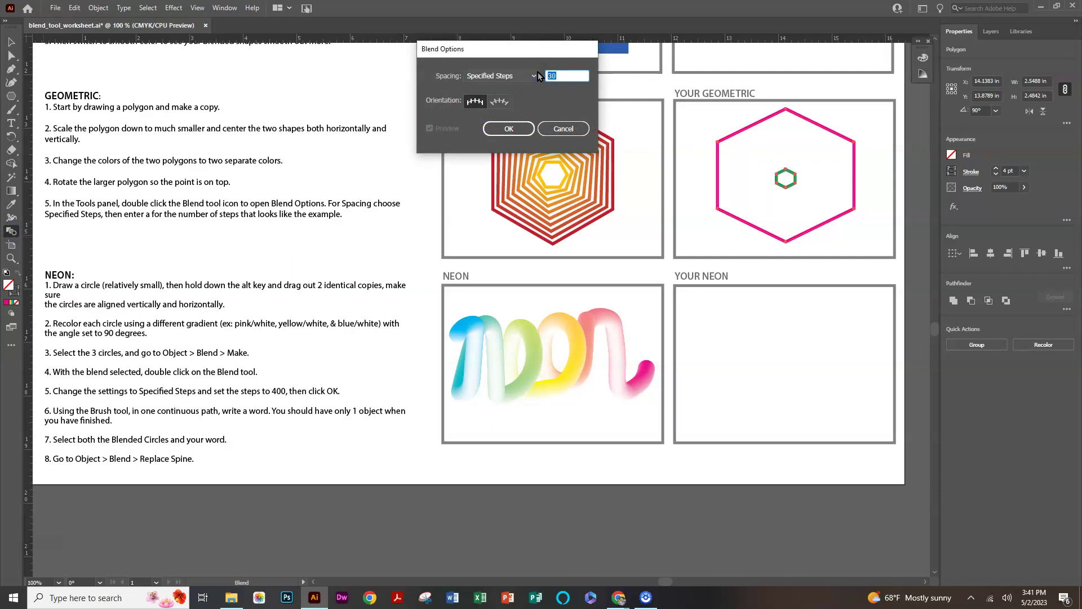
click(509, 129)
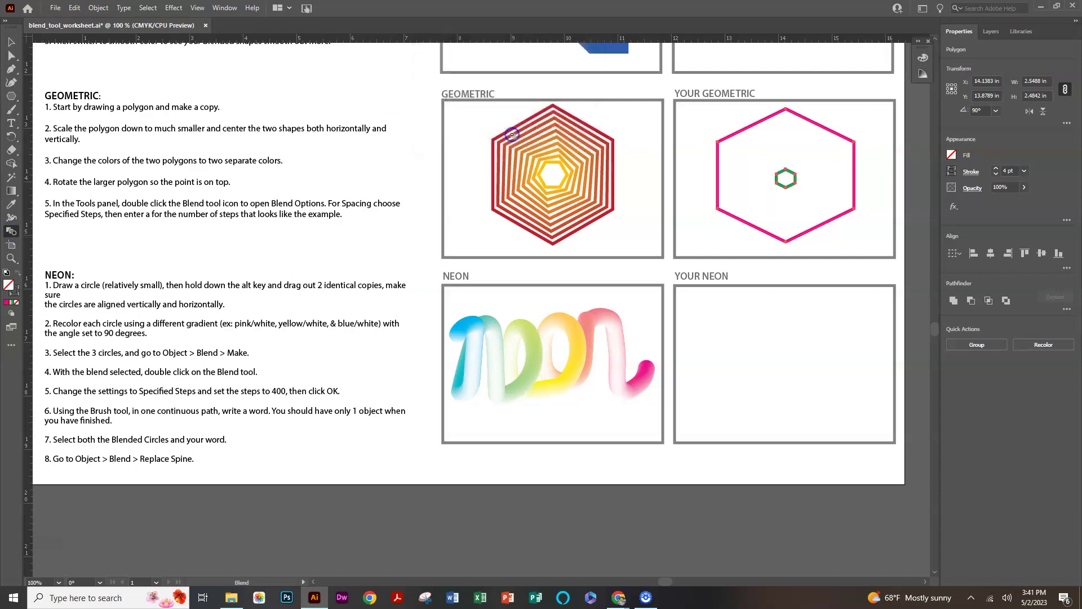
click(761, 121)
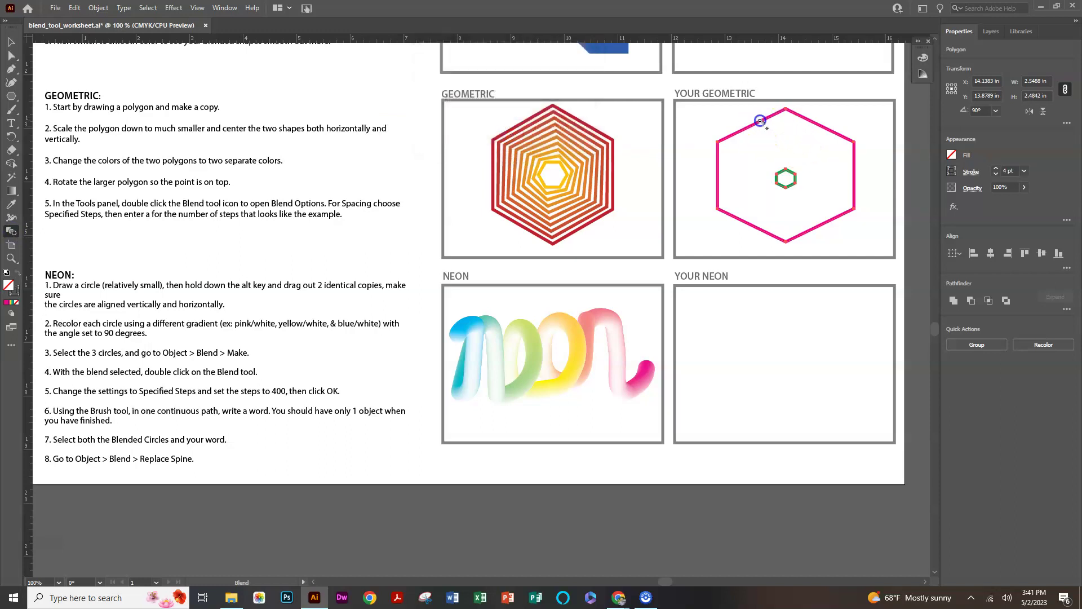
click(781, 177)
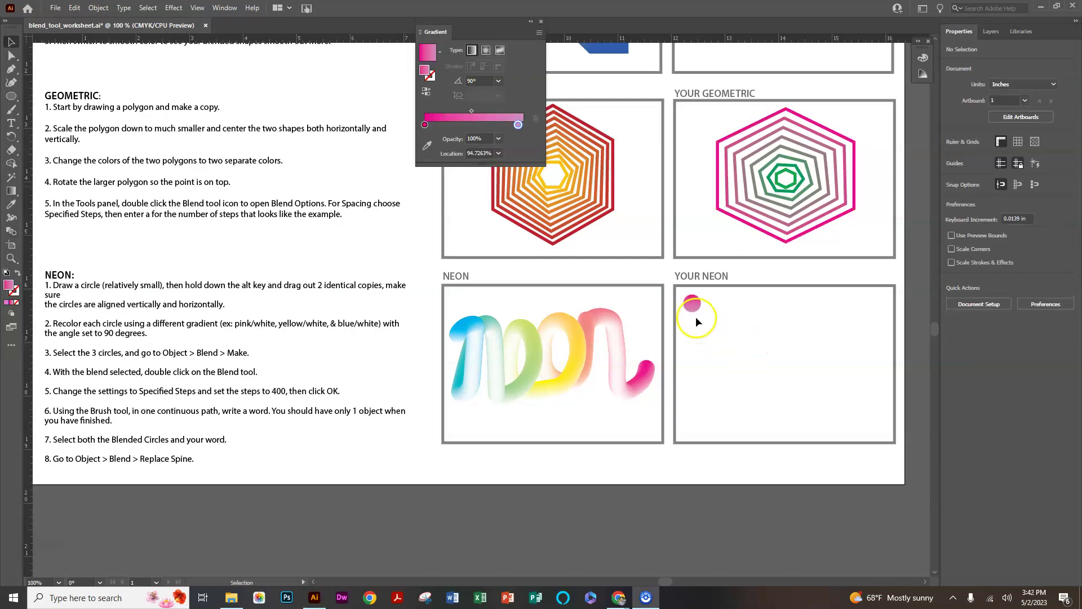
Duplicate the pink gradient circle in the YOUR NEON frame to make a row of three identical circles.
click(700, 316)
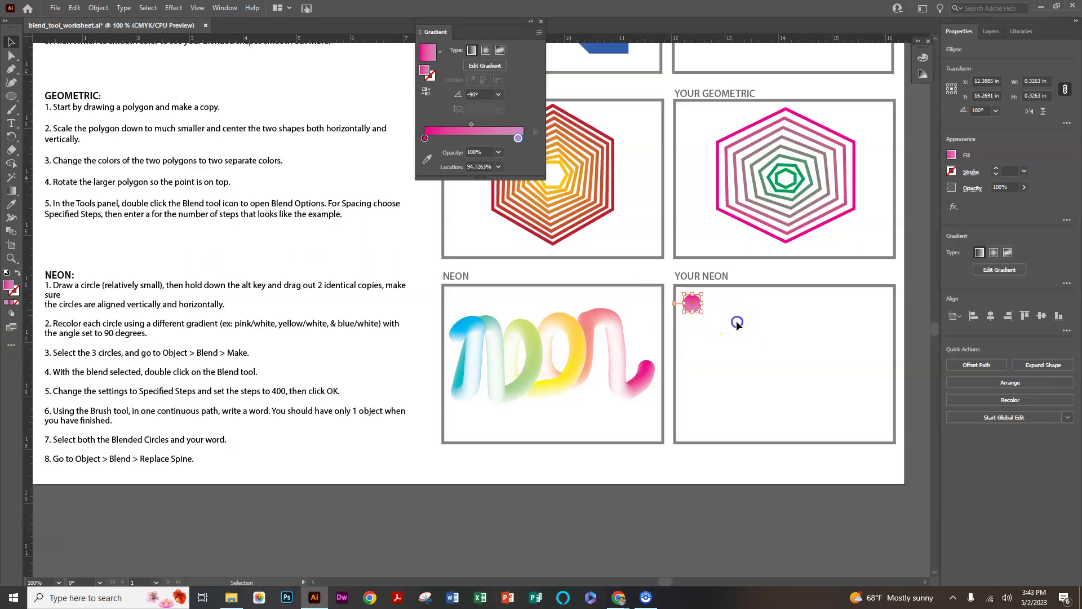
drag(693, 305, 732, 304)
click(714, 304)
Recolor the middle circle's gradient to run from dark green 006a21 to bright green 15ff24.
click(470, 152)
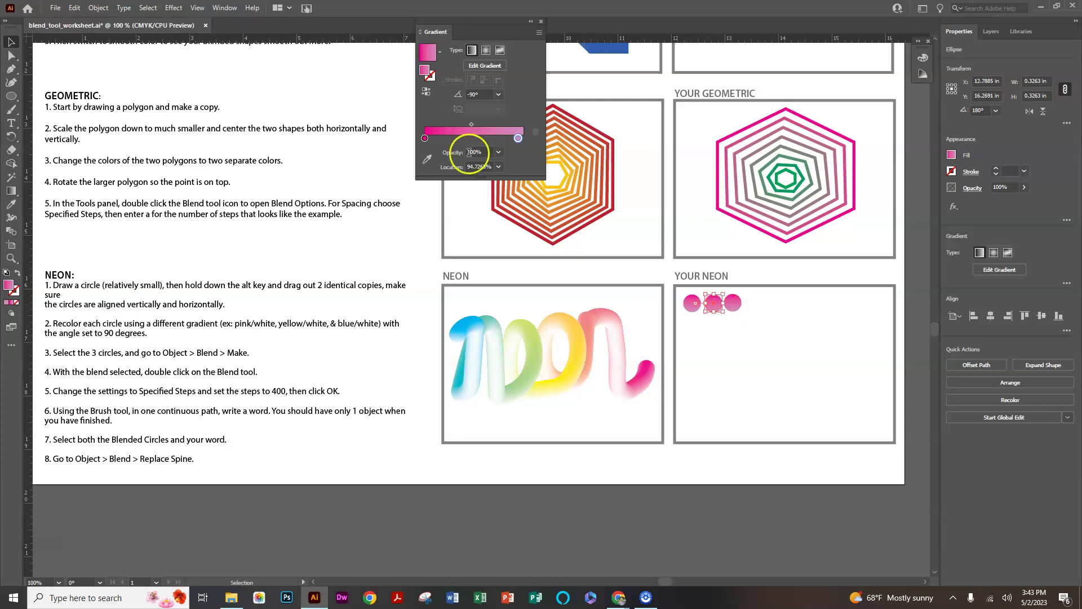
double_click(424, 138)
drag(430, 251, 427, 250)
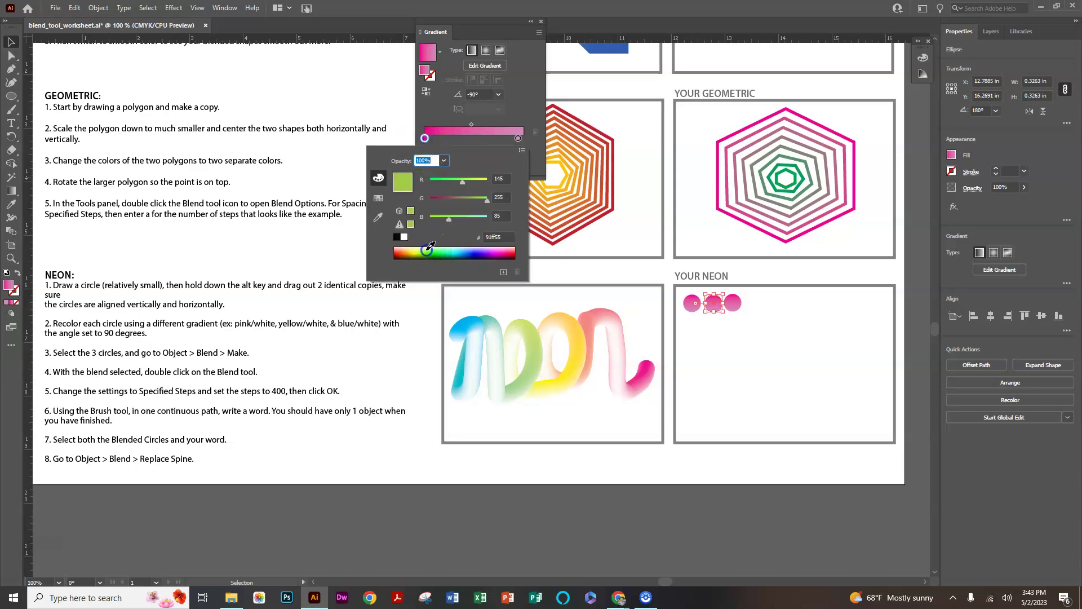
click(442, 255)
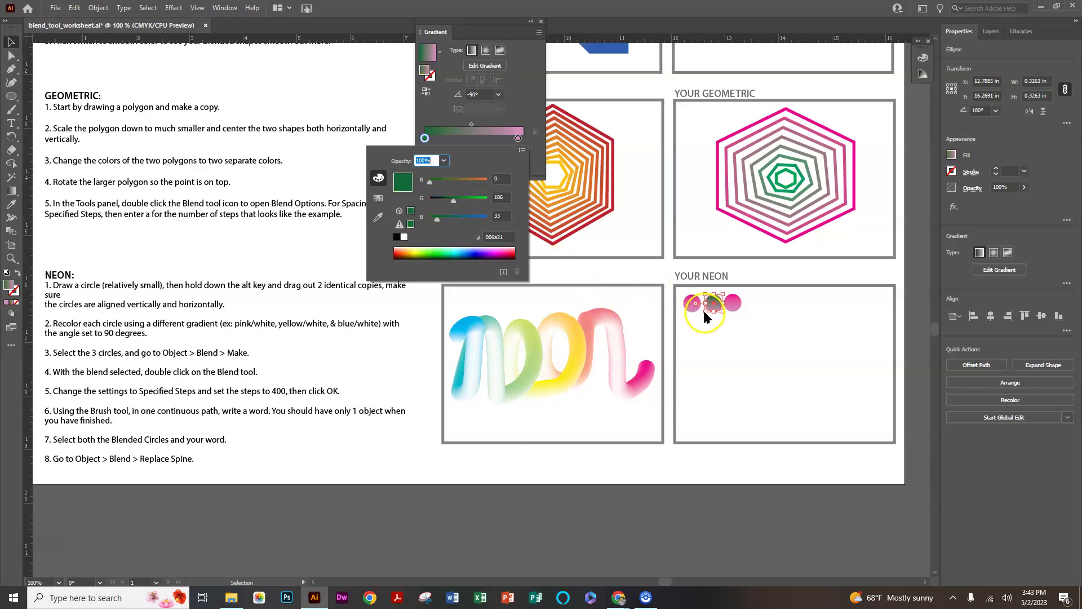
double_click(518, 138)
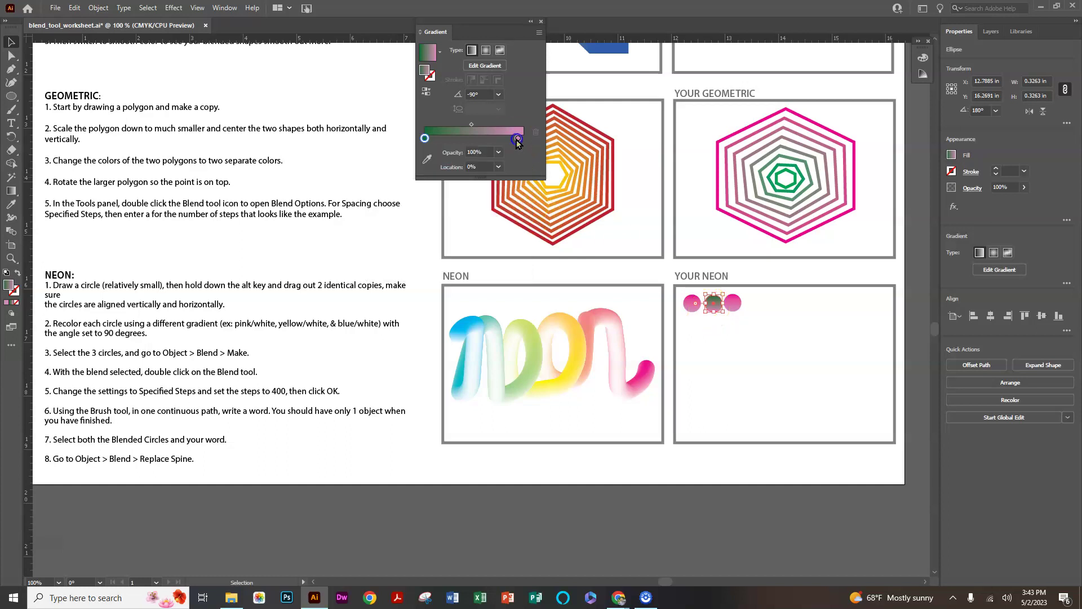
click(434, 251)
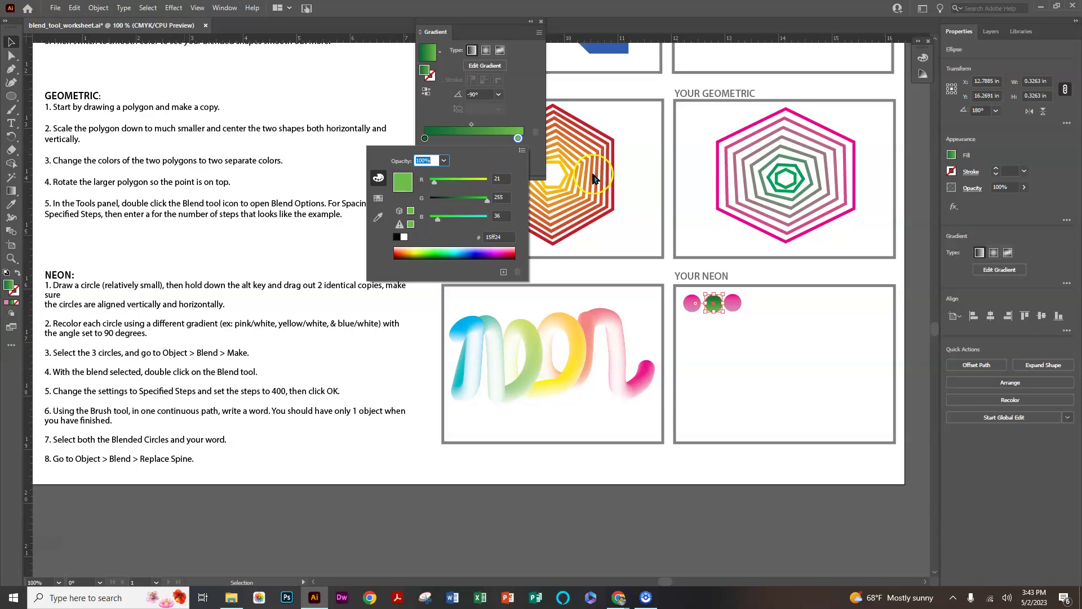
Recolor the third circle's gradient to run from dark blue to light blue.
click(734, 304)
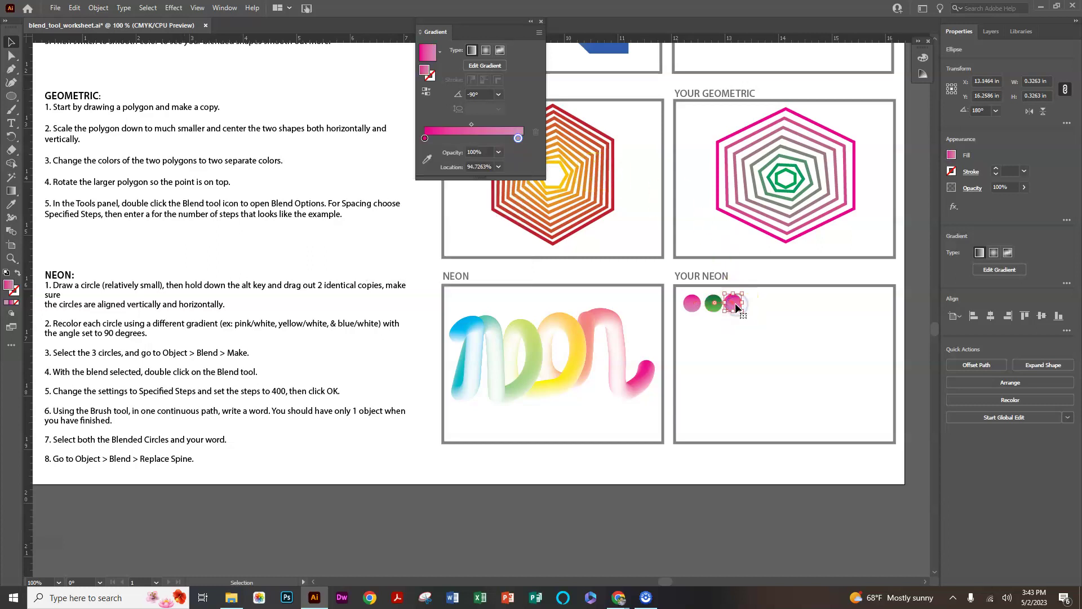
click(379, 333)
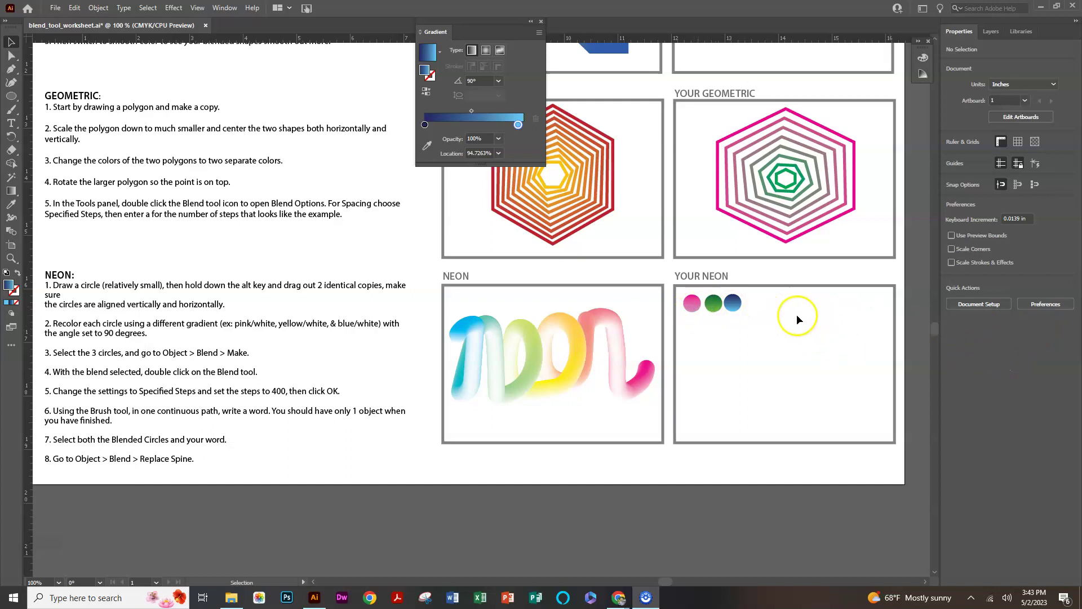
Align the pink, green and blue circles by their vertical centers and make a blend from all three.
drag(770, 301, 680, 304)
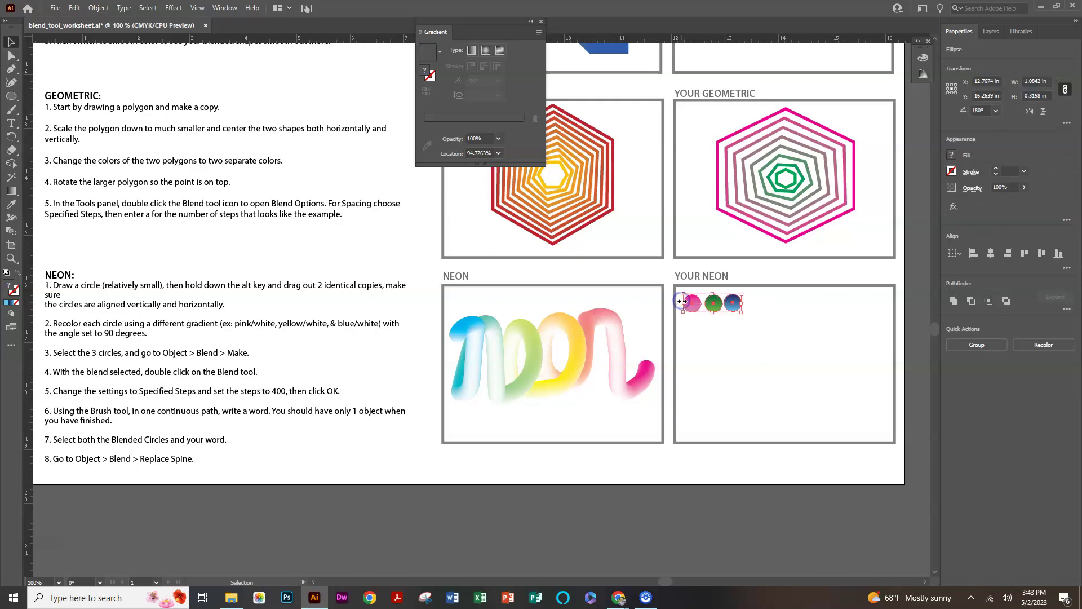
click(1041, 255)
click(12, 231)
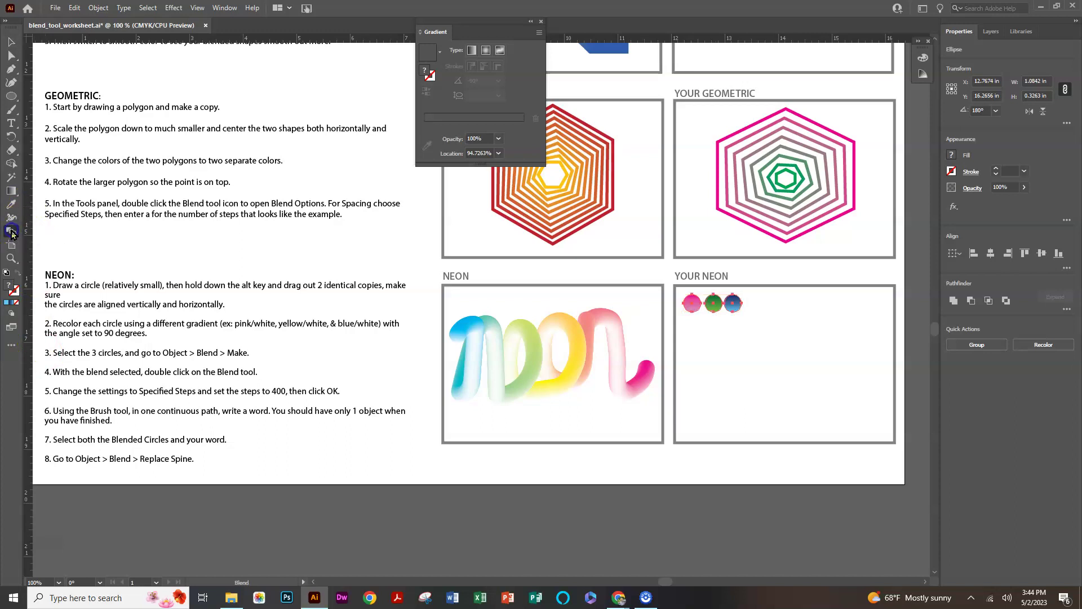
click(98, 8)
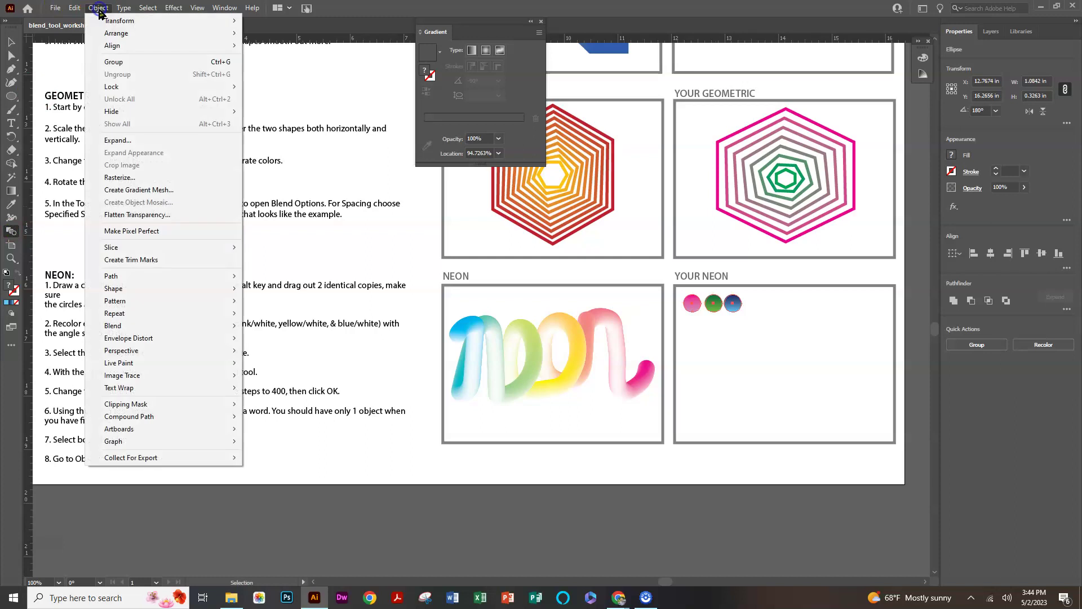
click(124, 325)
click(270, 326)
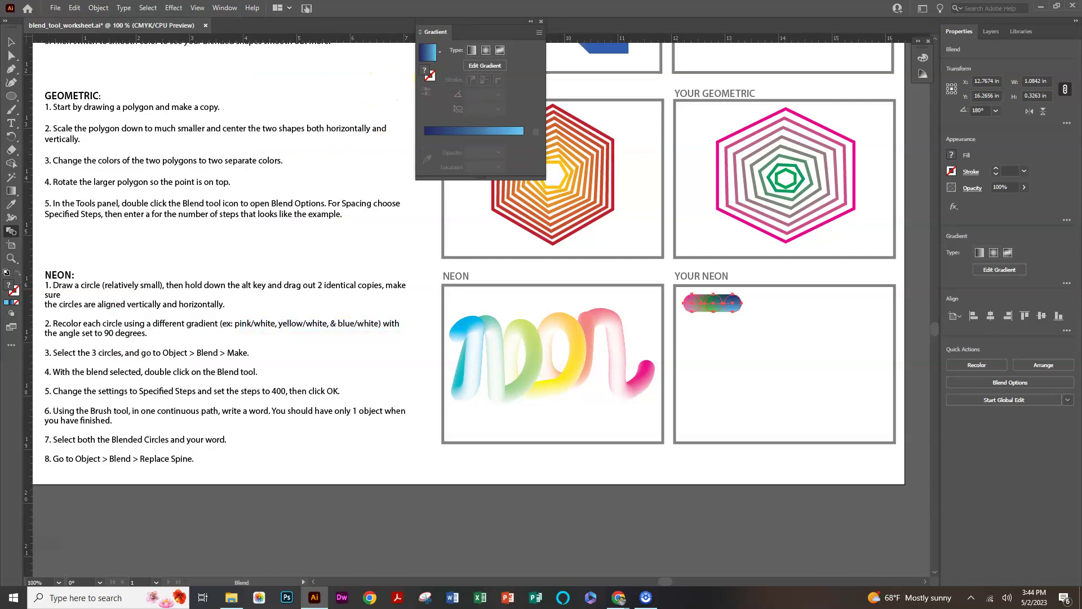
Set the spacing of the three-circle blend in the YOUR NEON frame to Specified Steps.
click(11, 230)
double_click(11, 231)
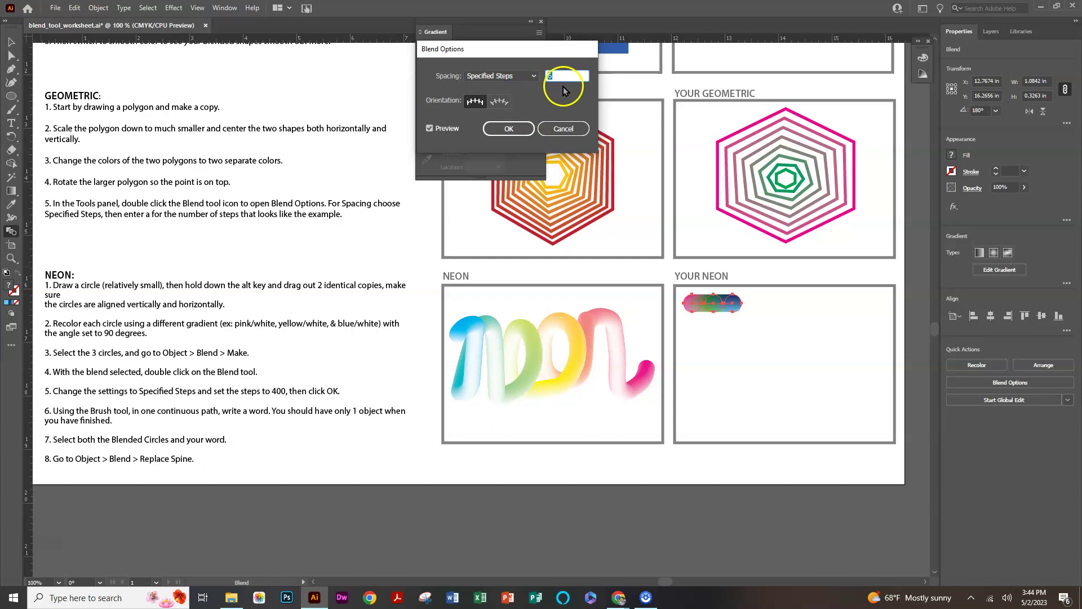
key(Return)
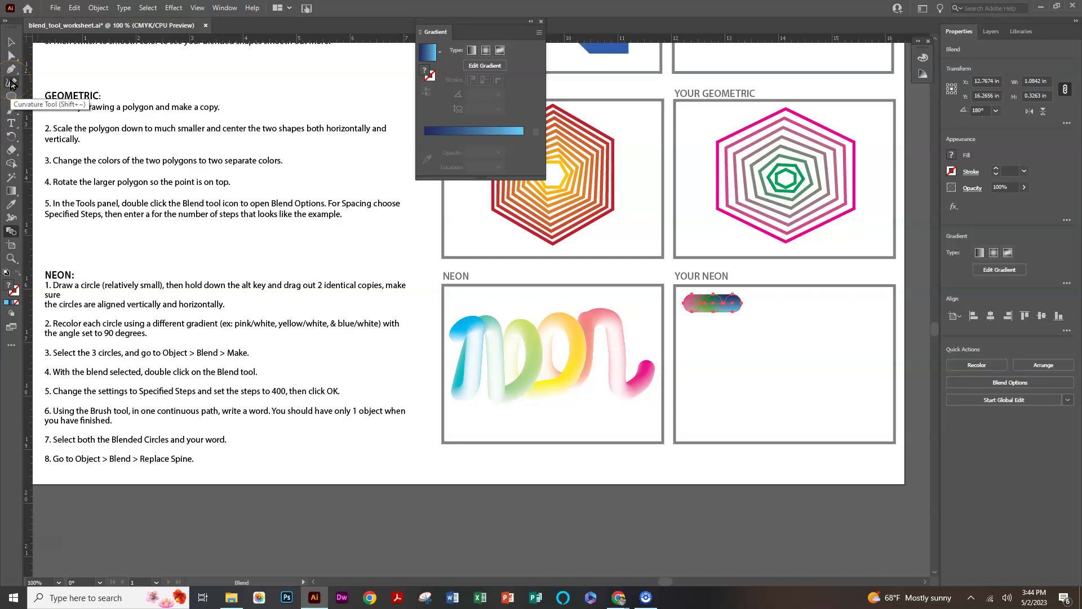
Handwrite the word Love as one continuous brush path below the blended circles in the YOUR NEON frame.
click(720, 391)
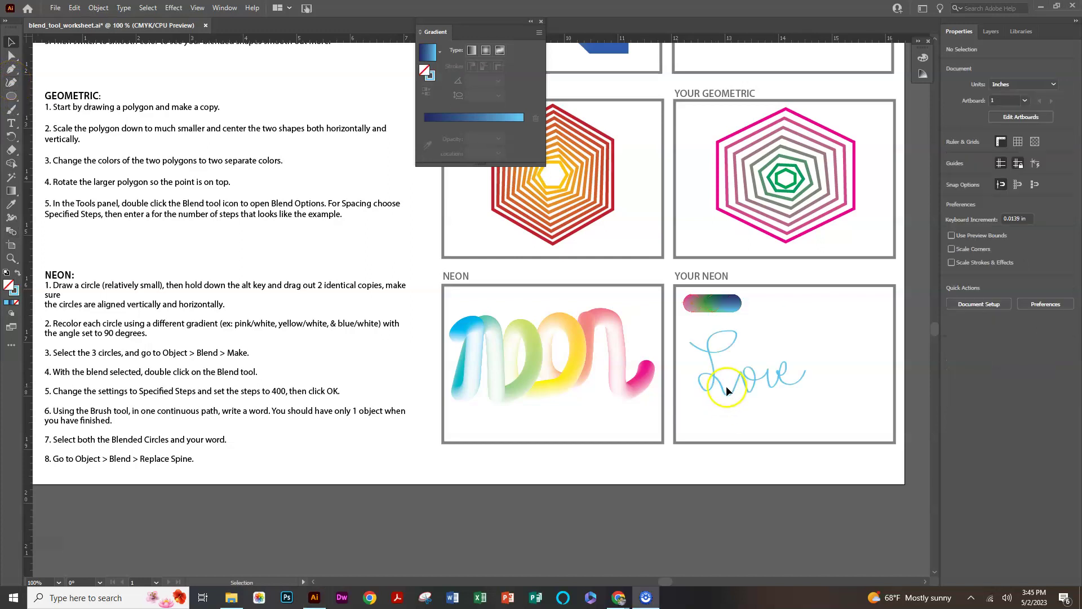
click(720, 389)
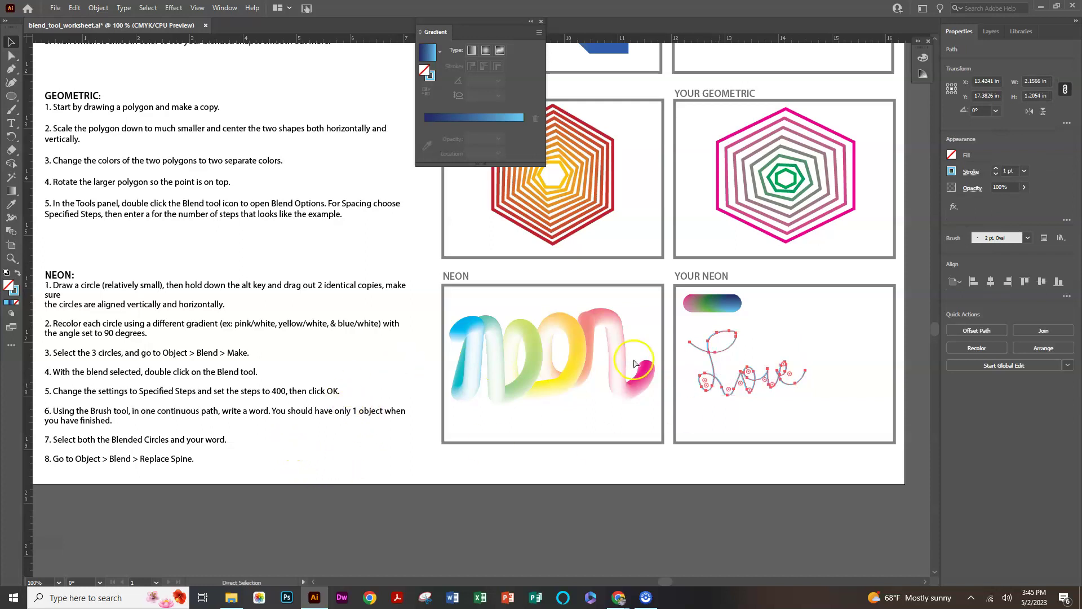
Select the blended circles together with the Love path, replace the blend's spine with that path, and deselect the result.
click(700, 306)
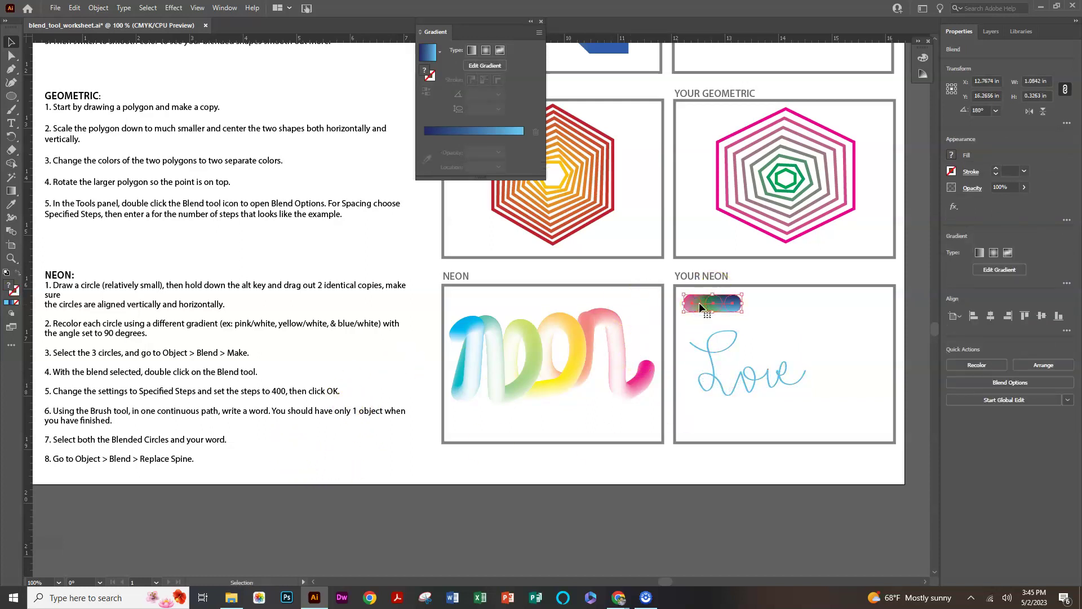
key(ctrl)
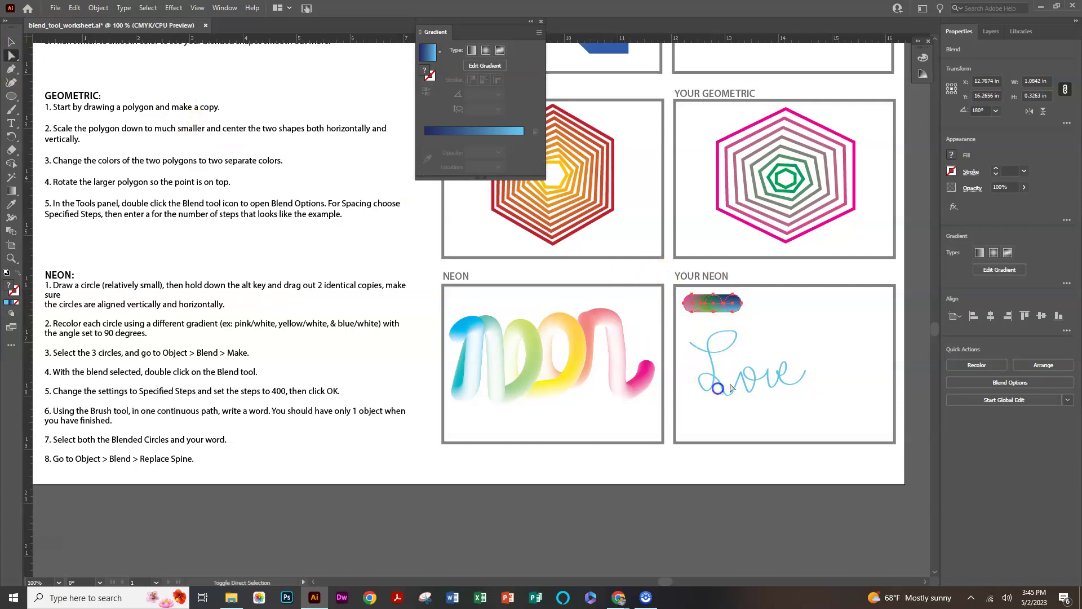
click(716, 394)
drag(733, 400, 684, 294)
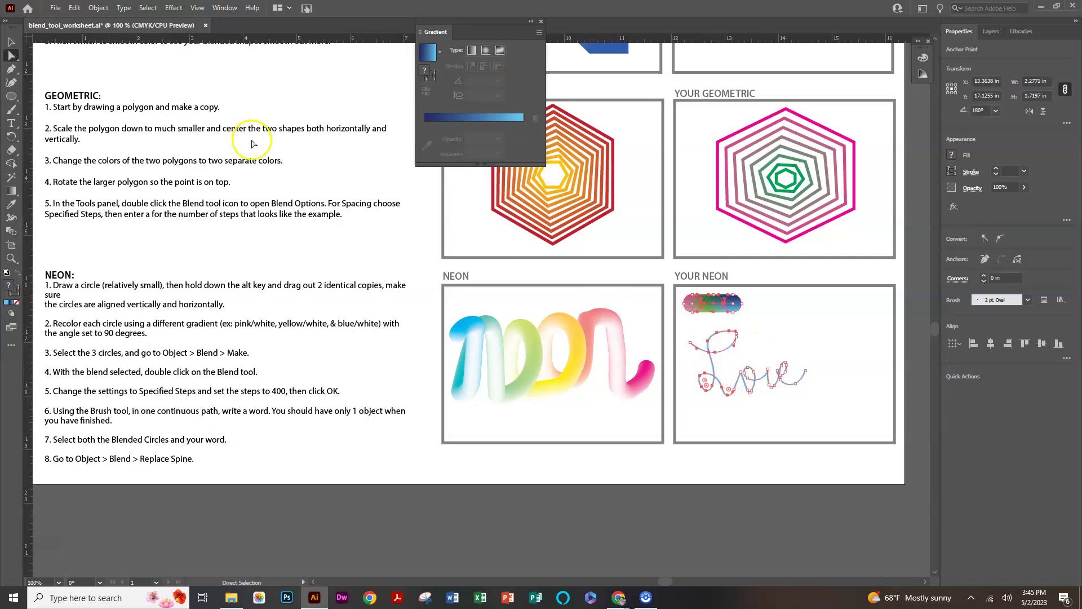
click(97, 8)
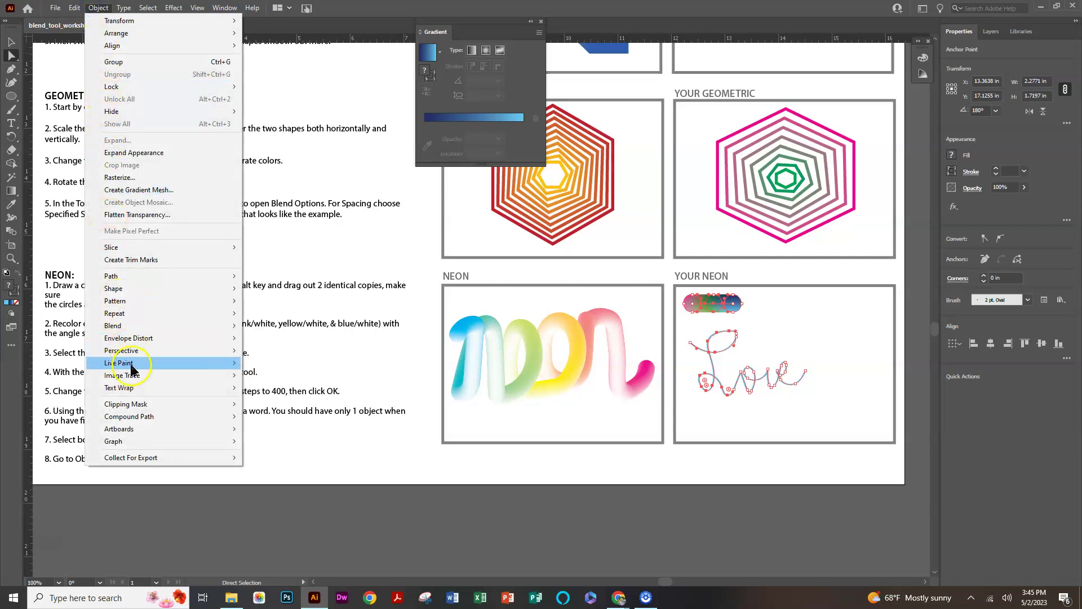
mouse_move(133, 325)
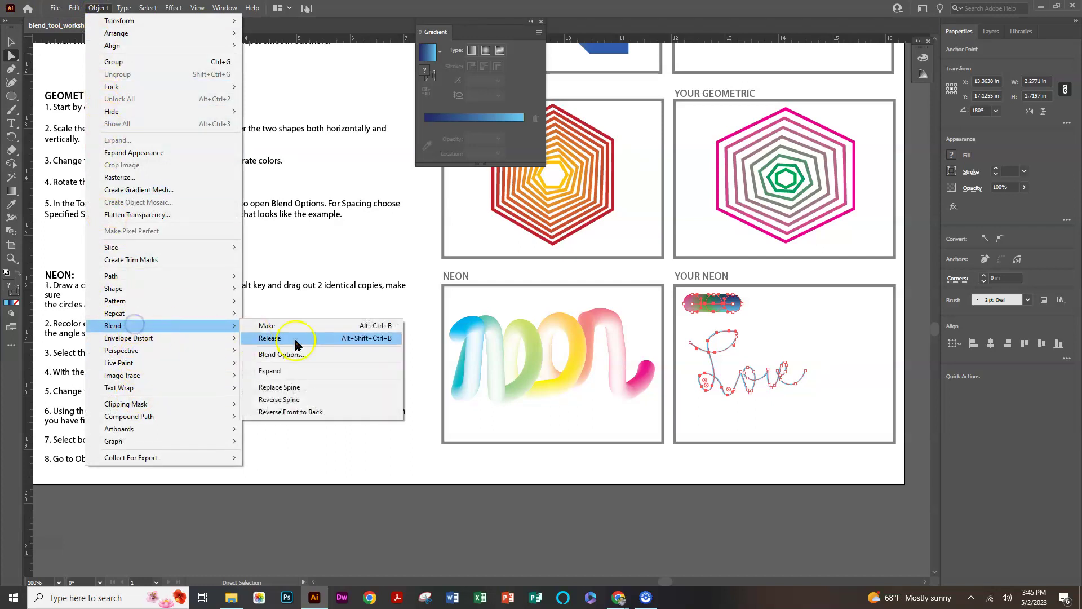
click(304, 389)
click(834, 435)
click(774, 374)
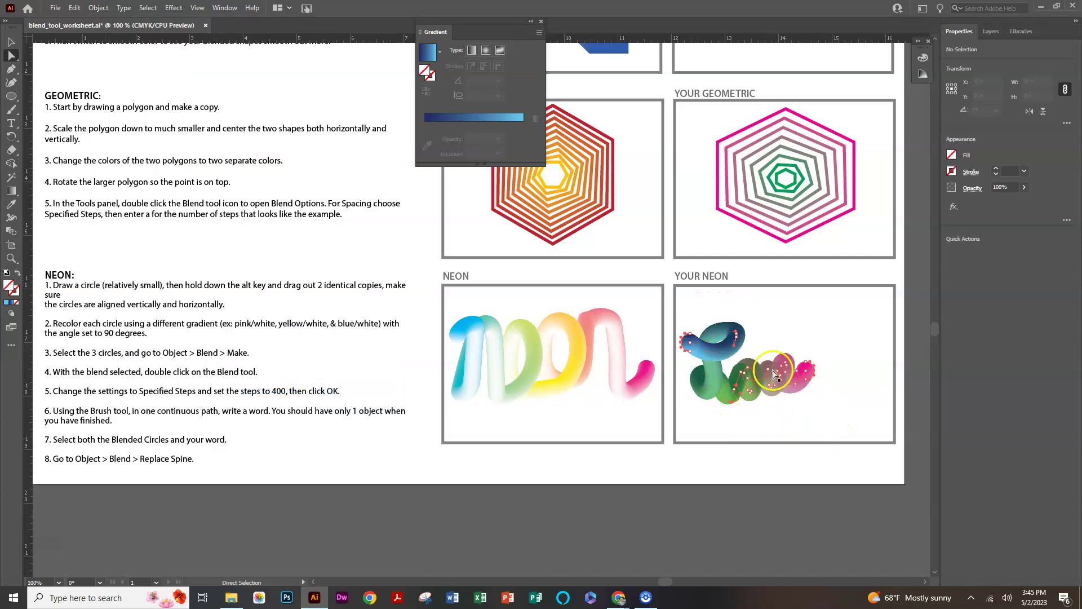
click(31, 148)
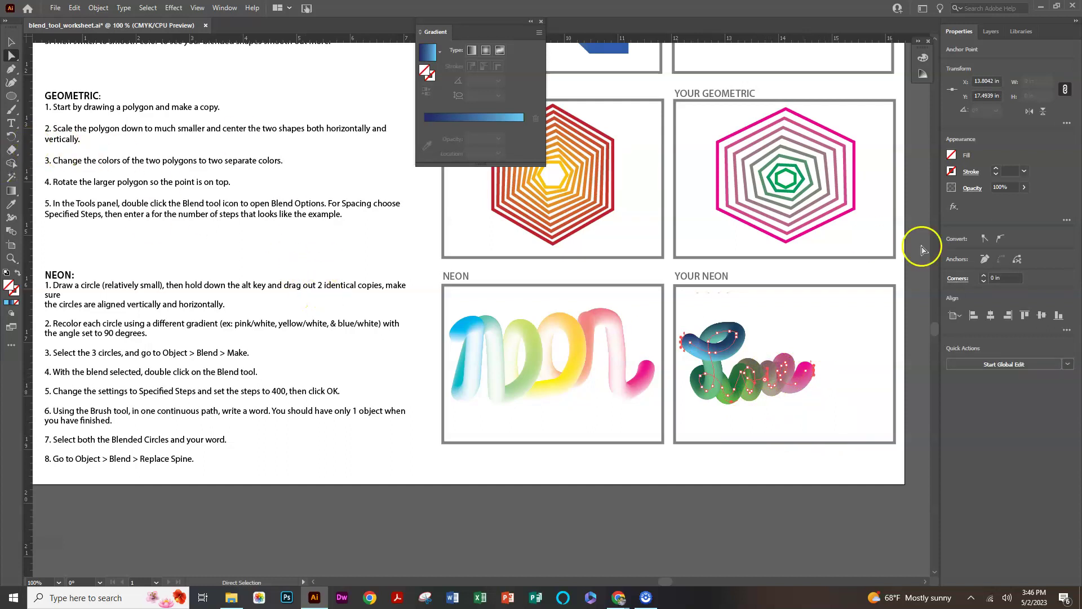
click(859, 424)
click(709, 477)
click(709, 468)
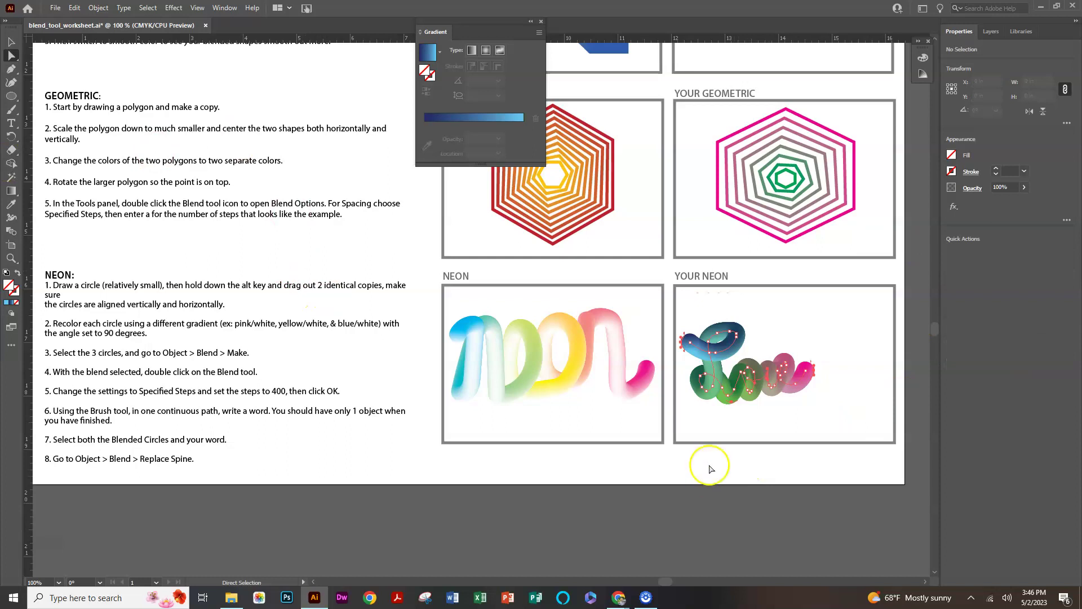